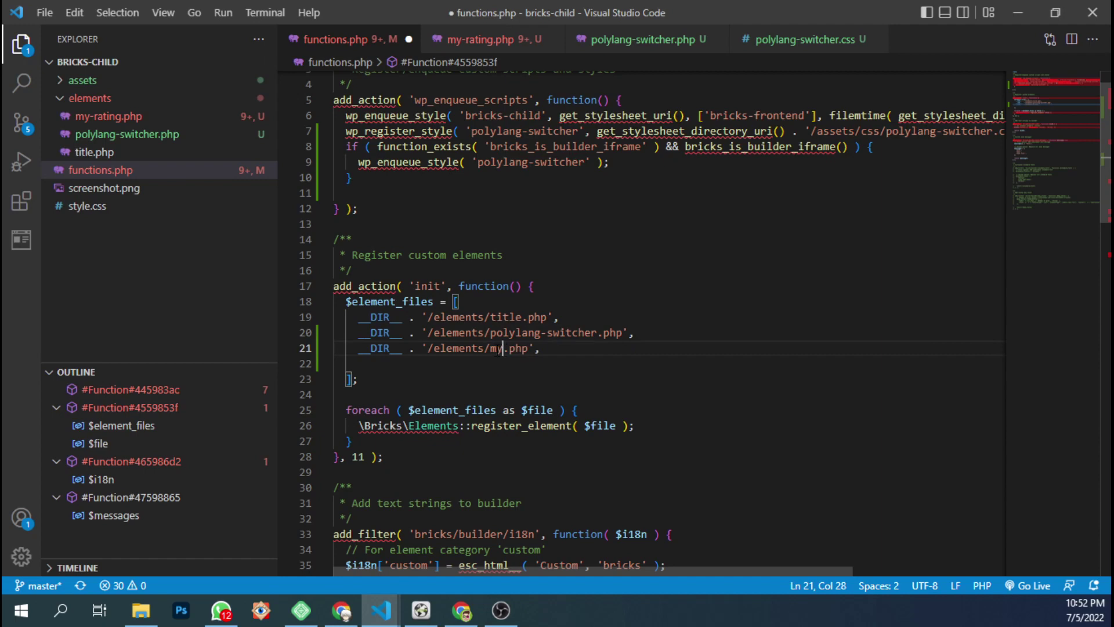
Step: Complete the third path in $element_files as '/elements/my-rating.php' and save functions.php
type("-rating.php")
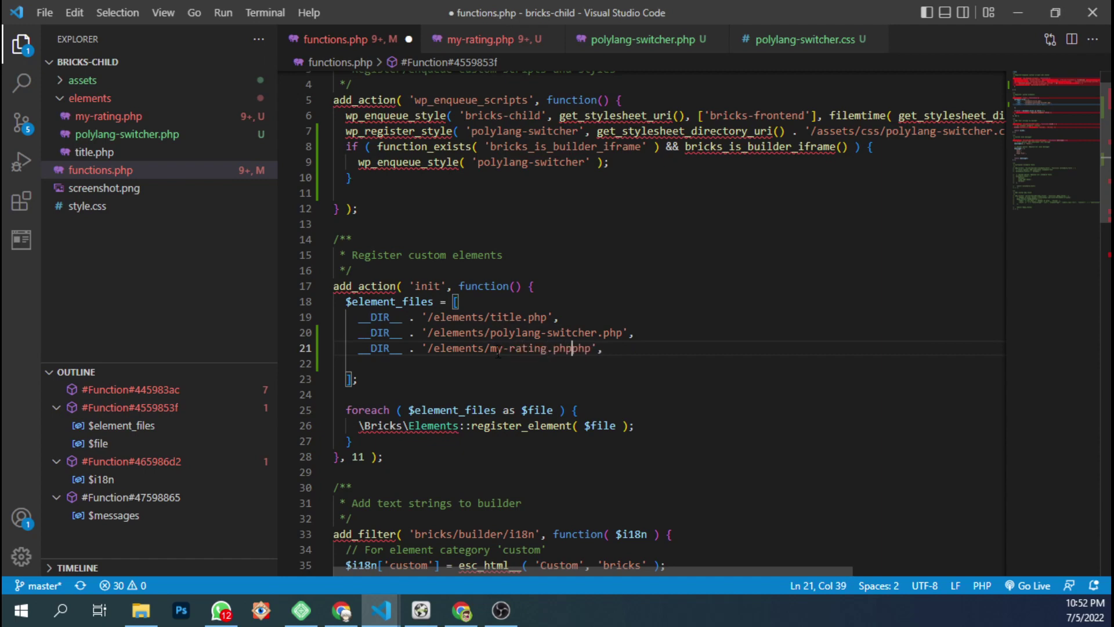
key("ctrl+s")
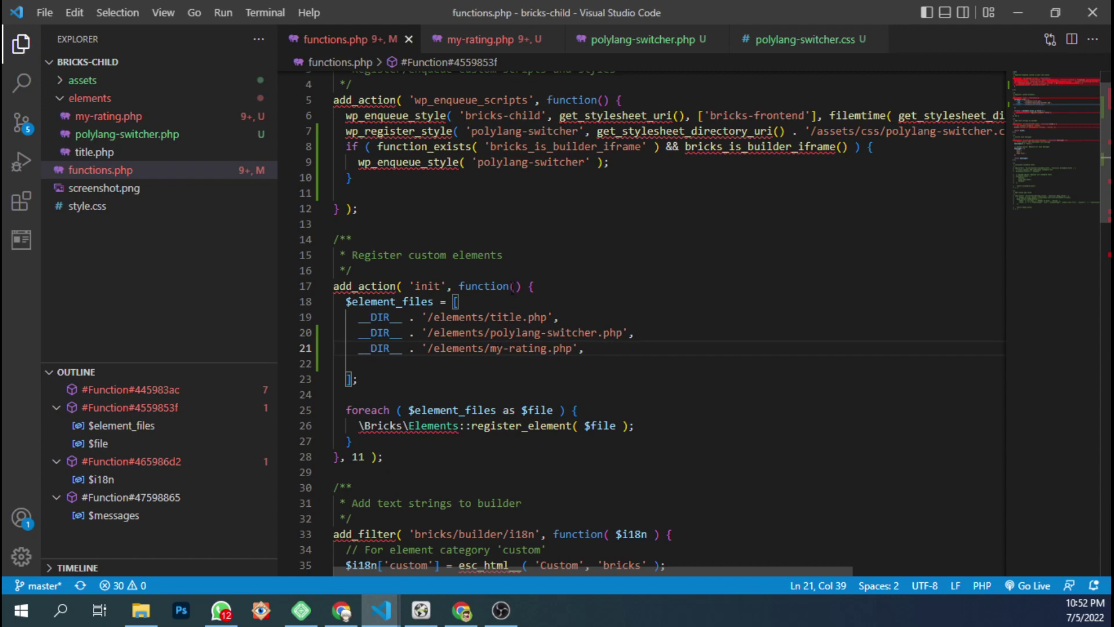
Step: Switch to the Bricks builder in Chrome, save and reload the Home page, and find the newly registered element under Custom-Elements
key("alt+Tab")
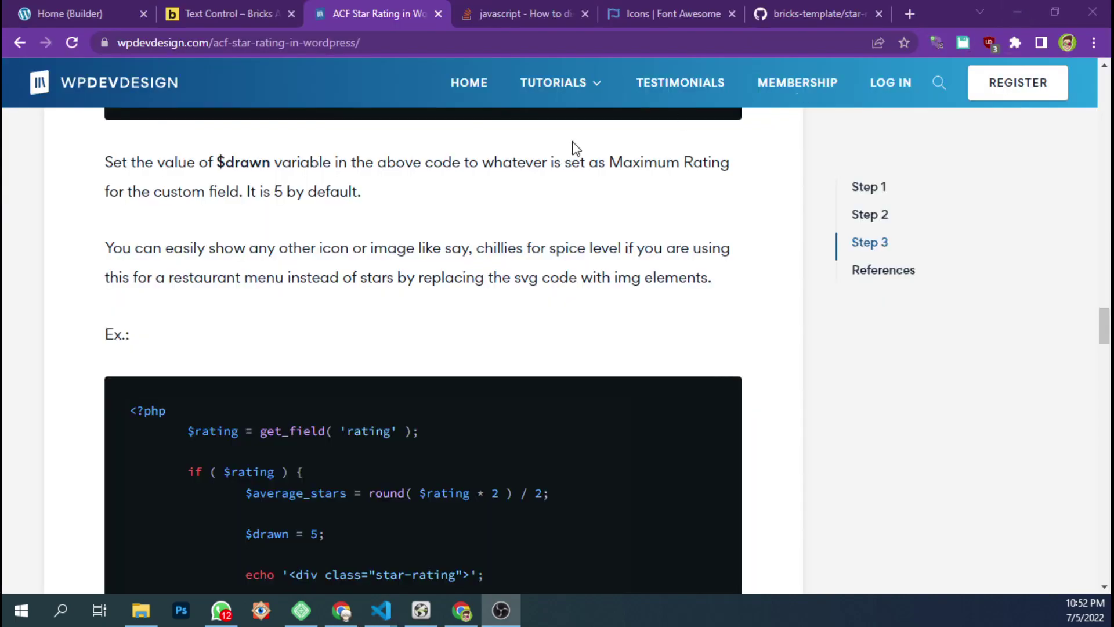
left_click(233, 12)
left_click(149, 2)
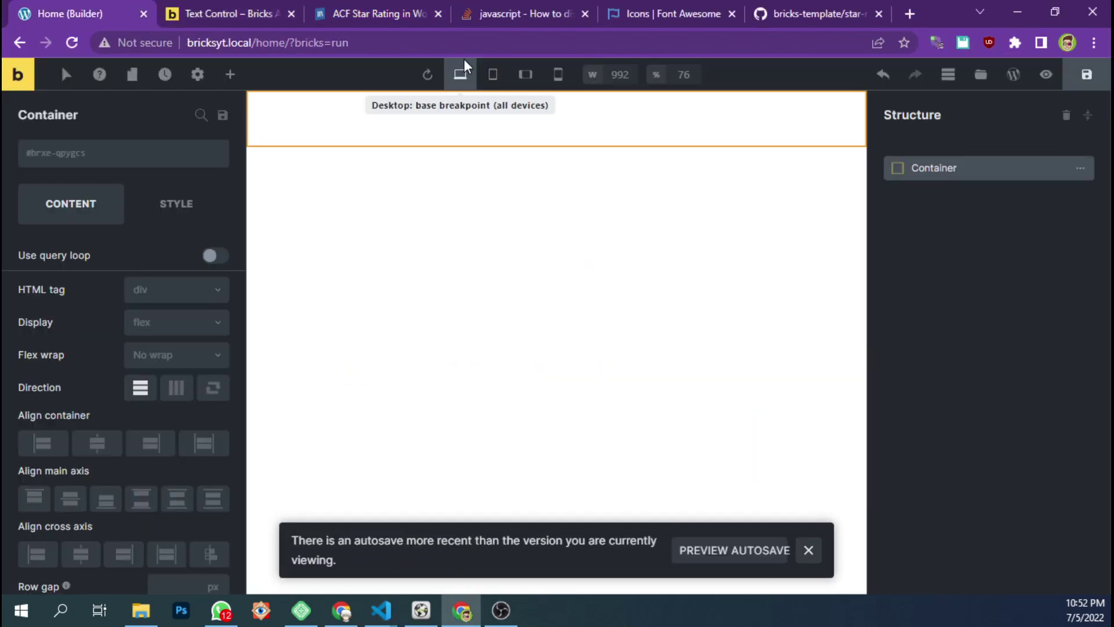
left_click(432, 38)
key("Return")
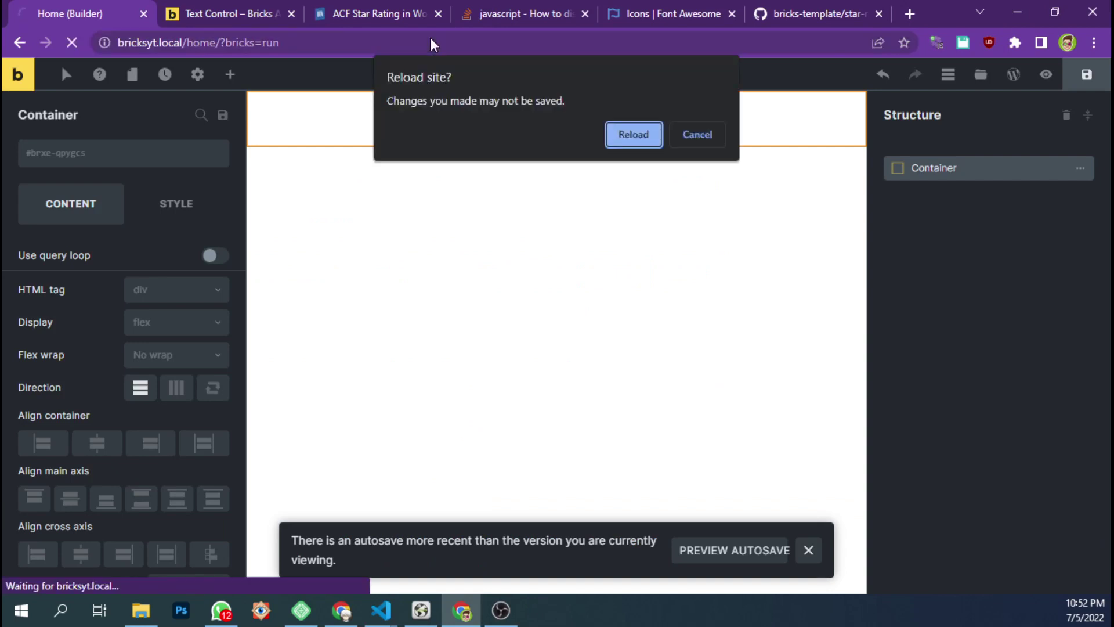
left_click(652, 137)
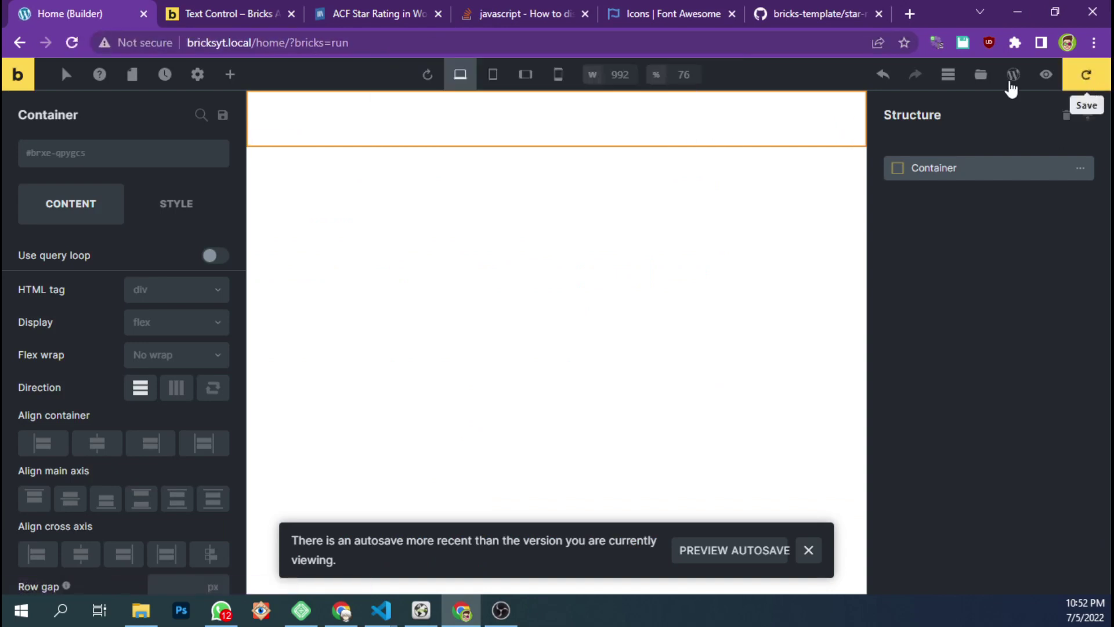
key("ctrl+s")
left_click(607, 42)
key("Return")
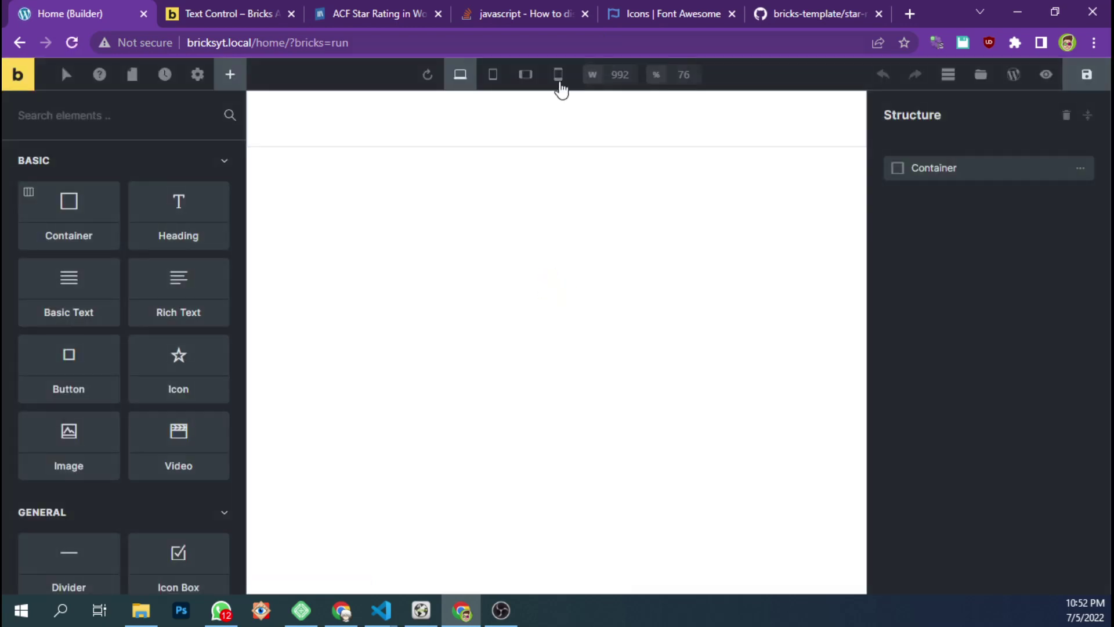
scroll(219, 161, "down", 20)
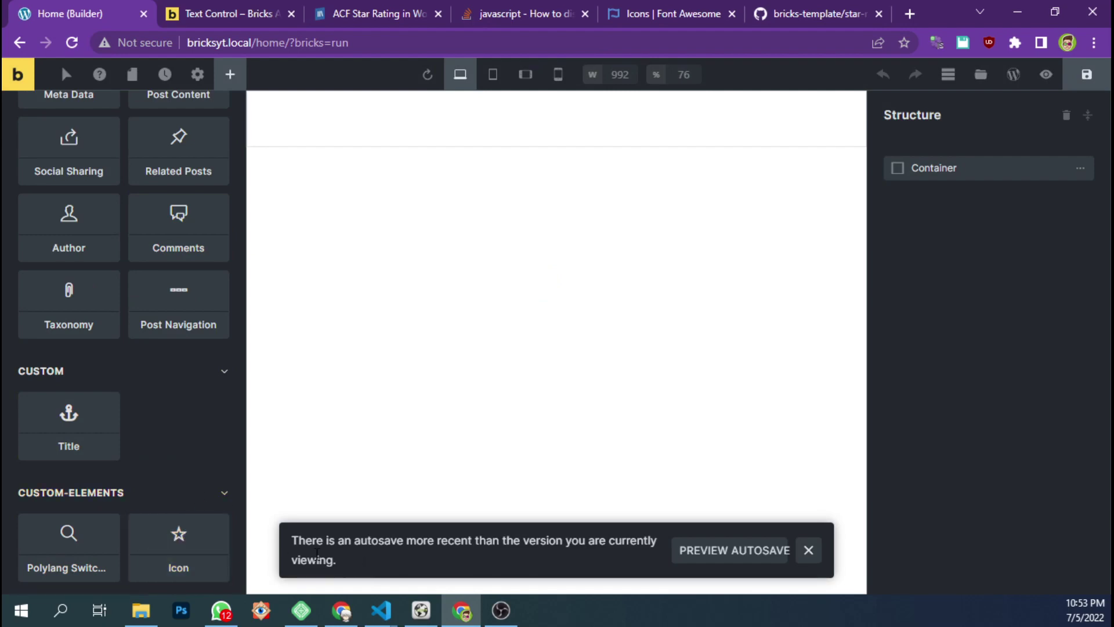
Step: Switch to Visual Studio Code, change the label returned by get_label() in my-rating.php to 'Star Rating', and save the file
left_click(393, 612)
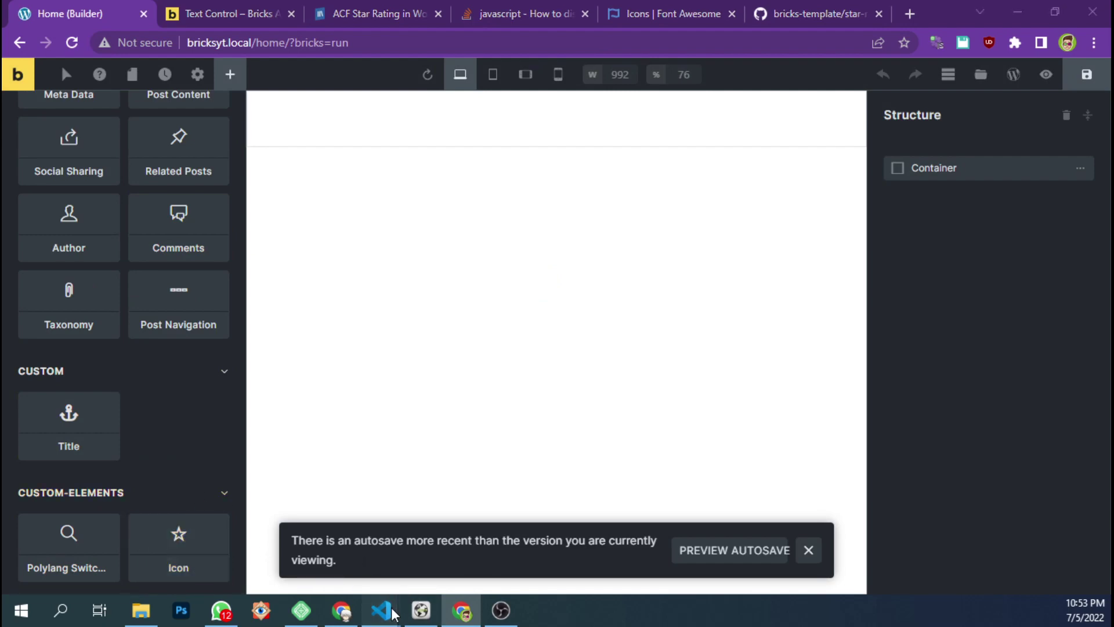
left_click(417, 546)
scroll(499, 301, "up", 1)
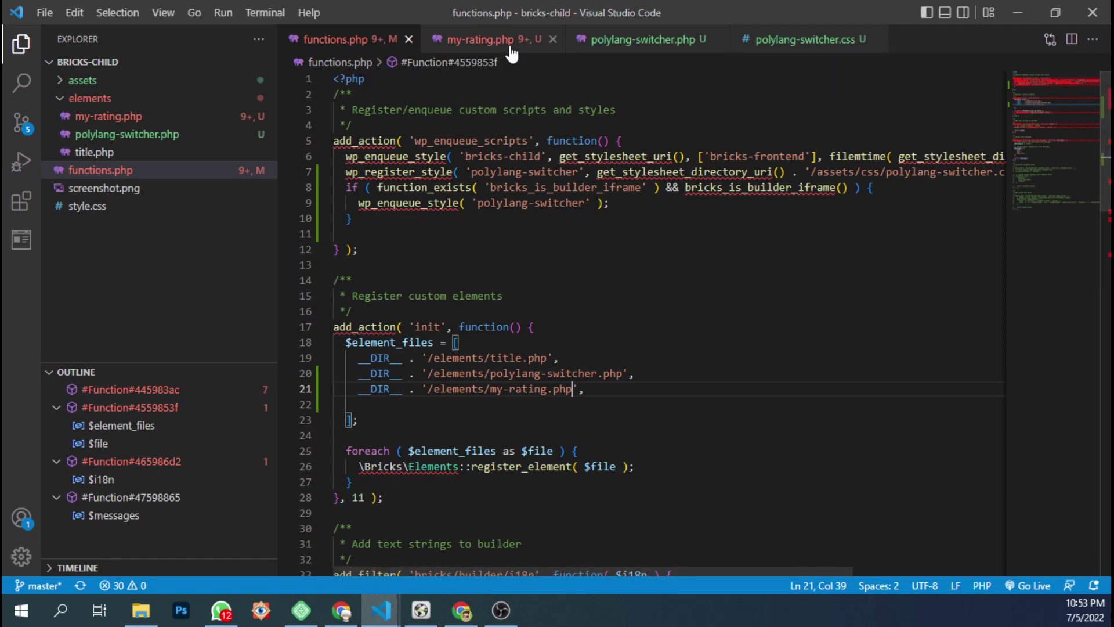
key("ctrl+Tab")
left_click_drag(534, 249, 510, 249)
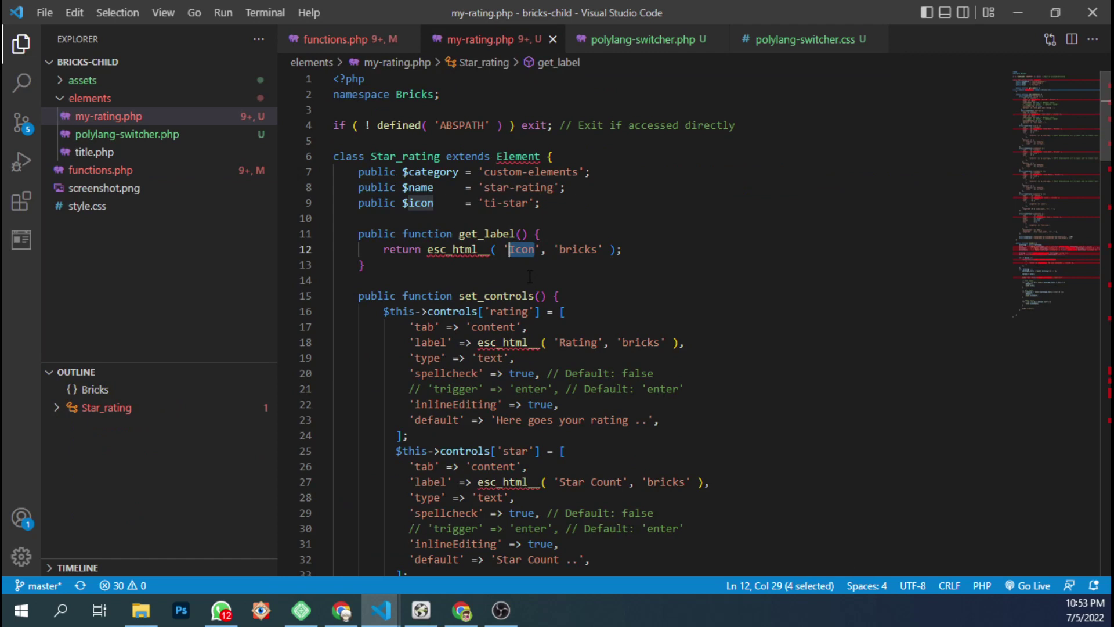
type("Star R")
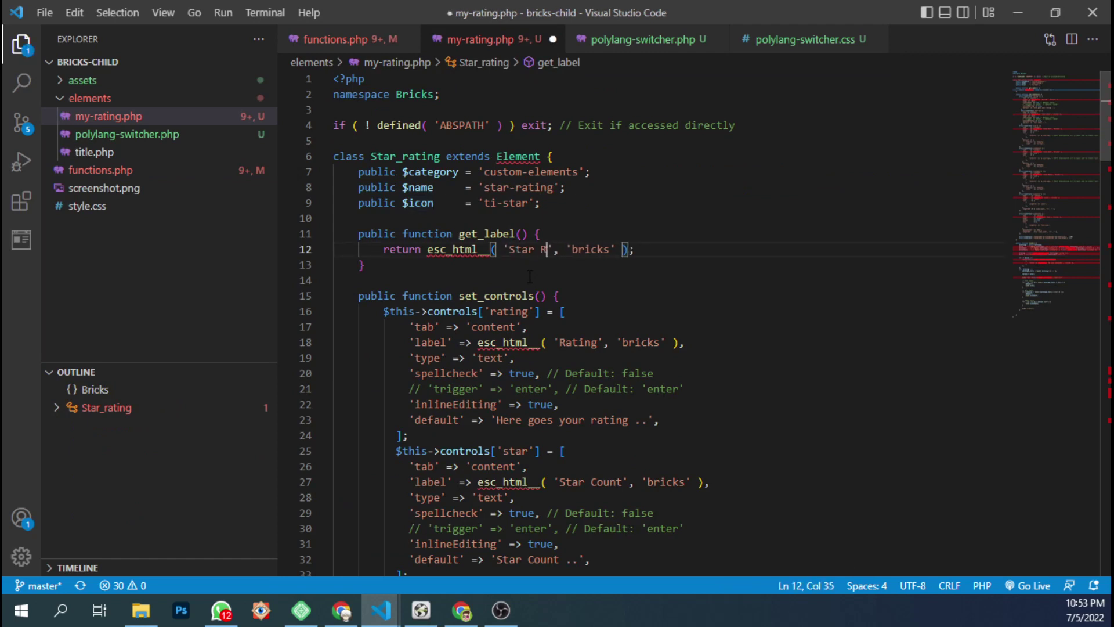
type("ting")
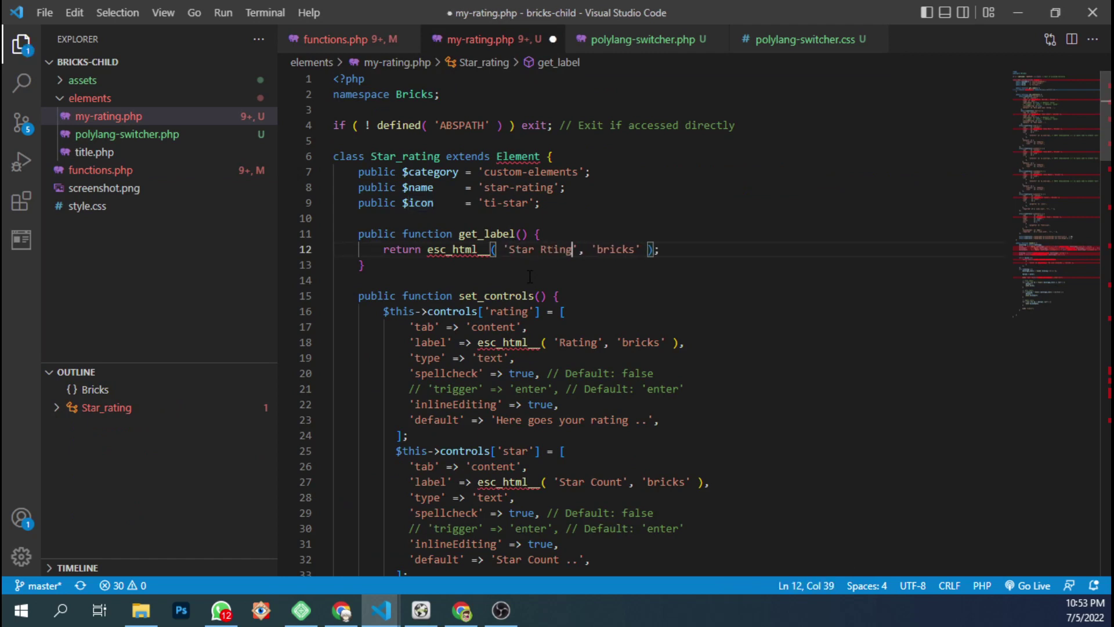
type("a")
key("ctrl+s")
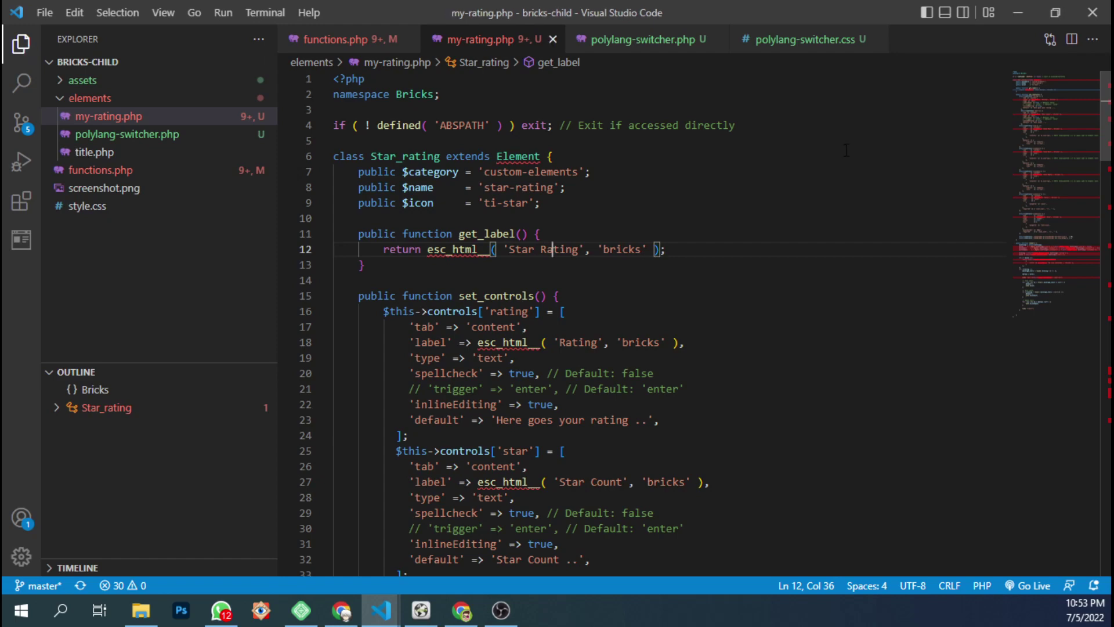
Step: Return to Chrome, reload the Bricks builder, and add the Star Rating custom element inside the container
left_click(1013, 12)
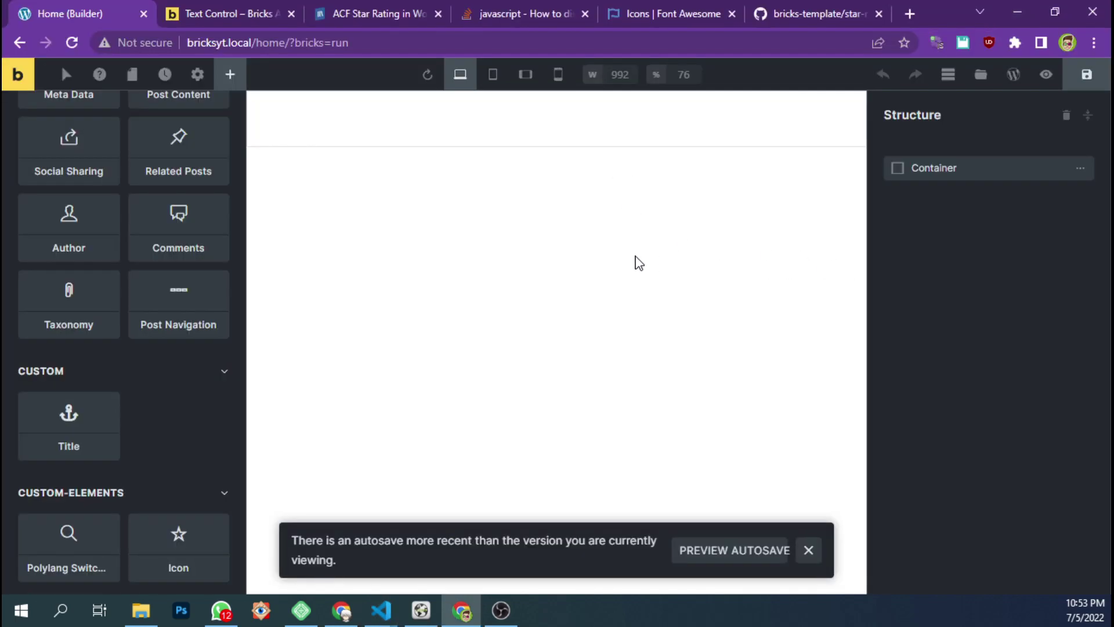
key("F5")
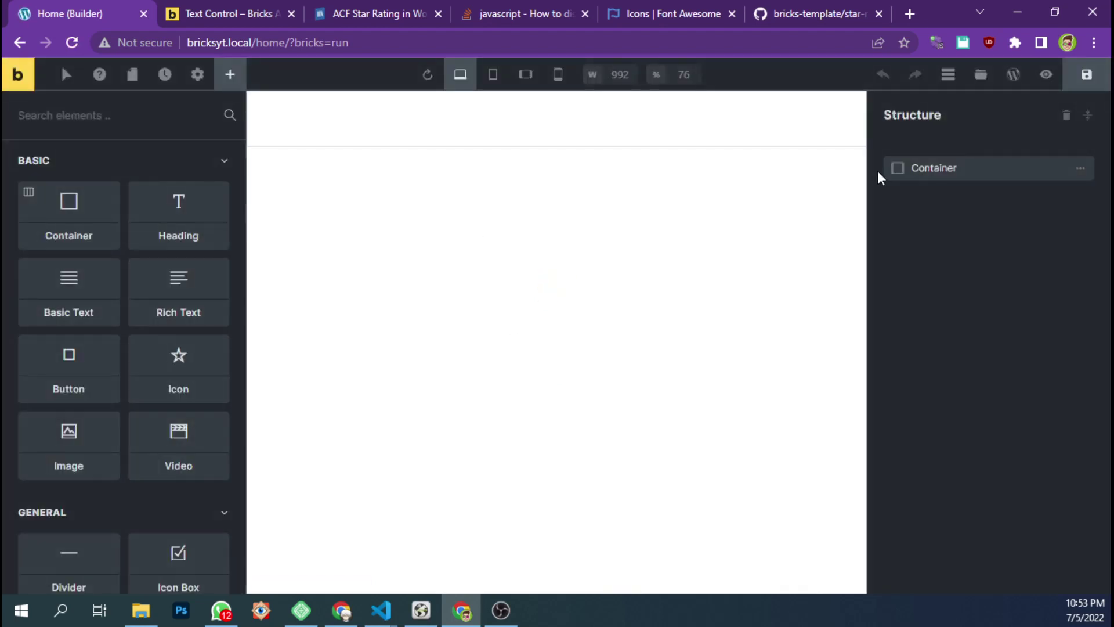
left_click(883, 173)
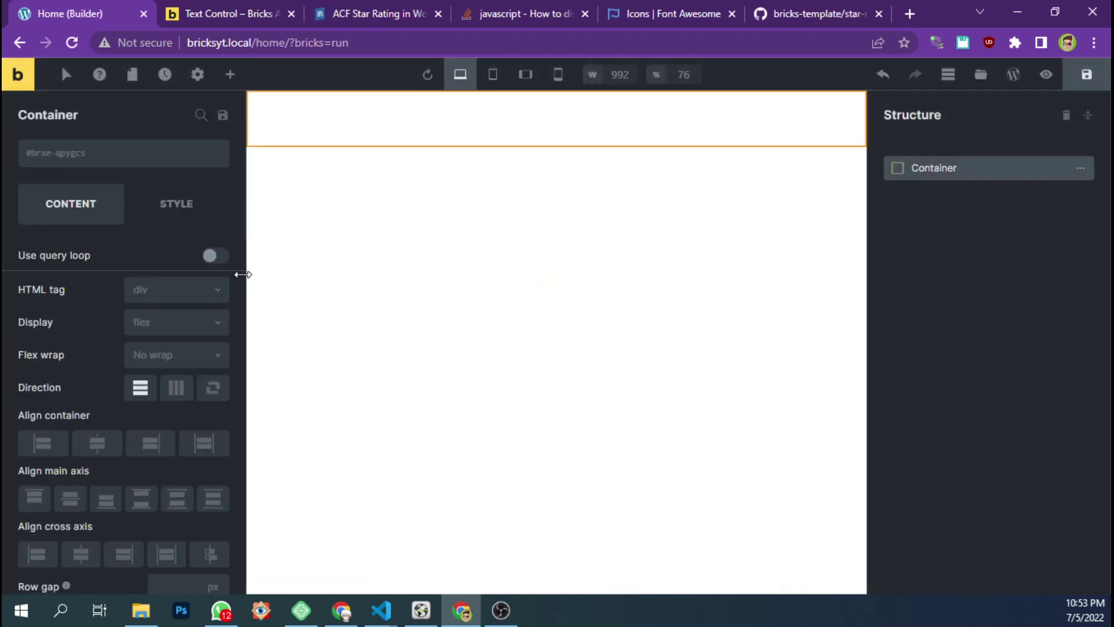
left_click(229, 74)
scroll(208, 306, "down", 10)
scroll(207, 307, "down", 10)
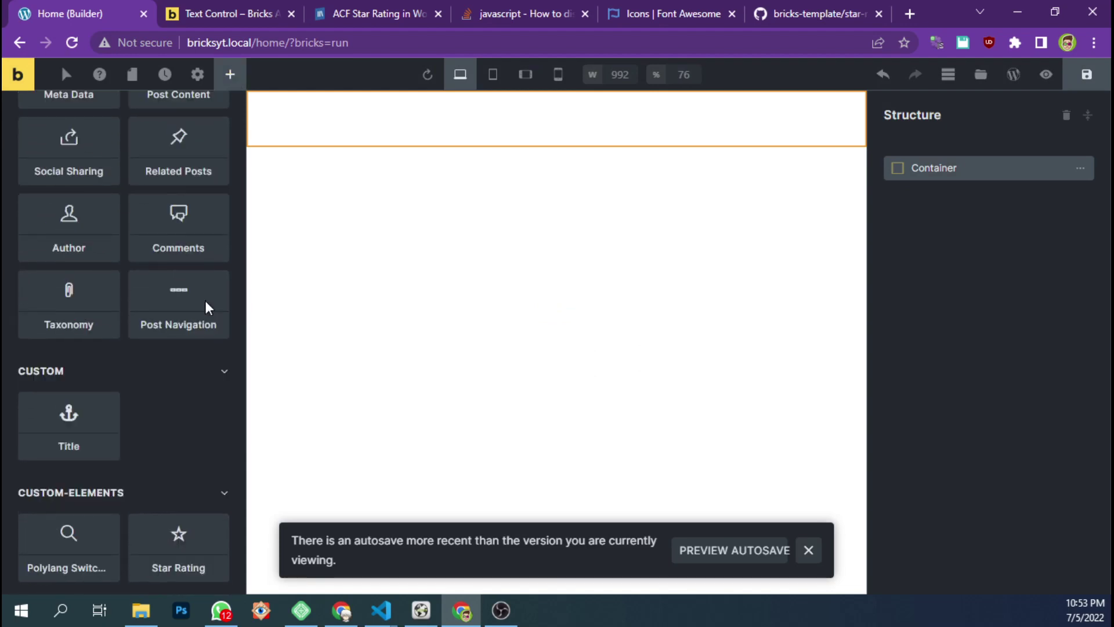
left_click(175, 552)
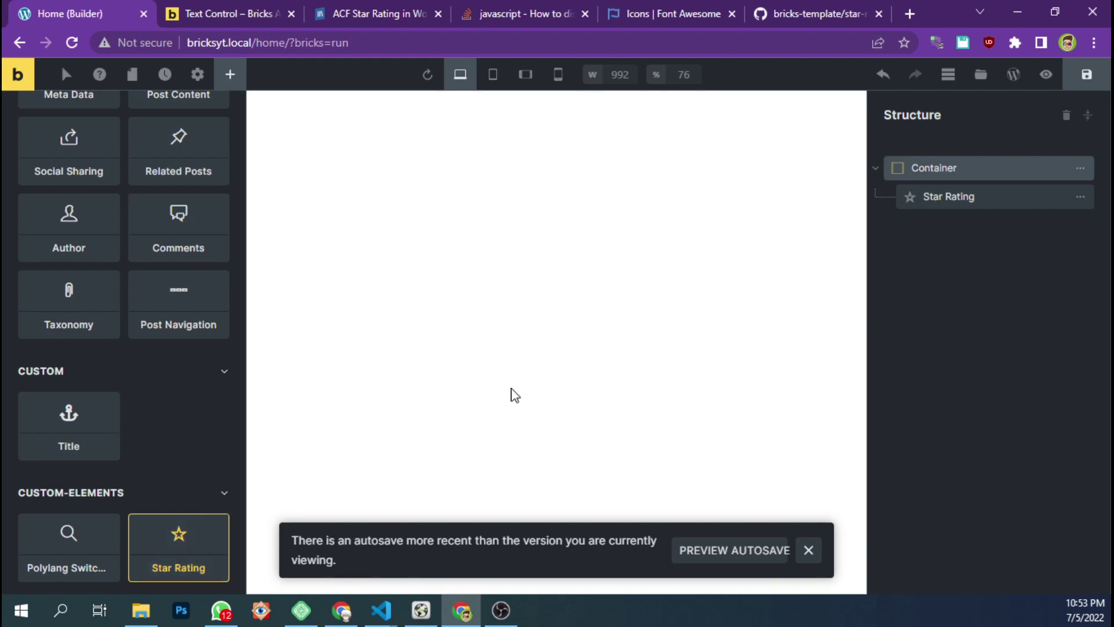
Step: Set the Star Rating element's Rating to 4 and its Star Count to 5
left_click(949, 203)
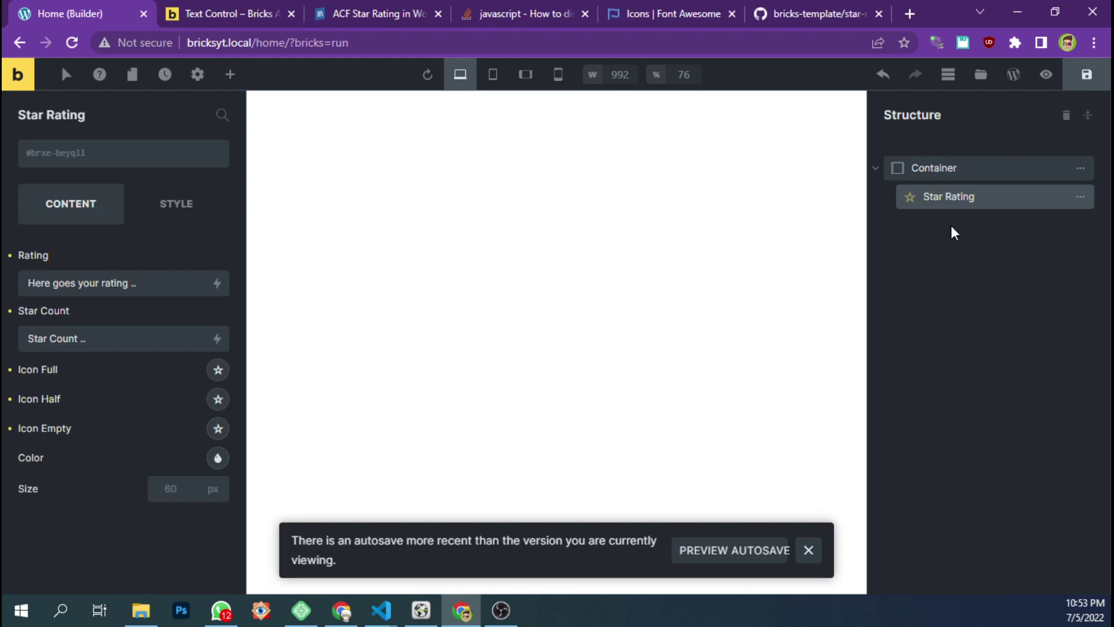
left_click(979, 174)
left_click(965, 195)
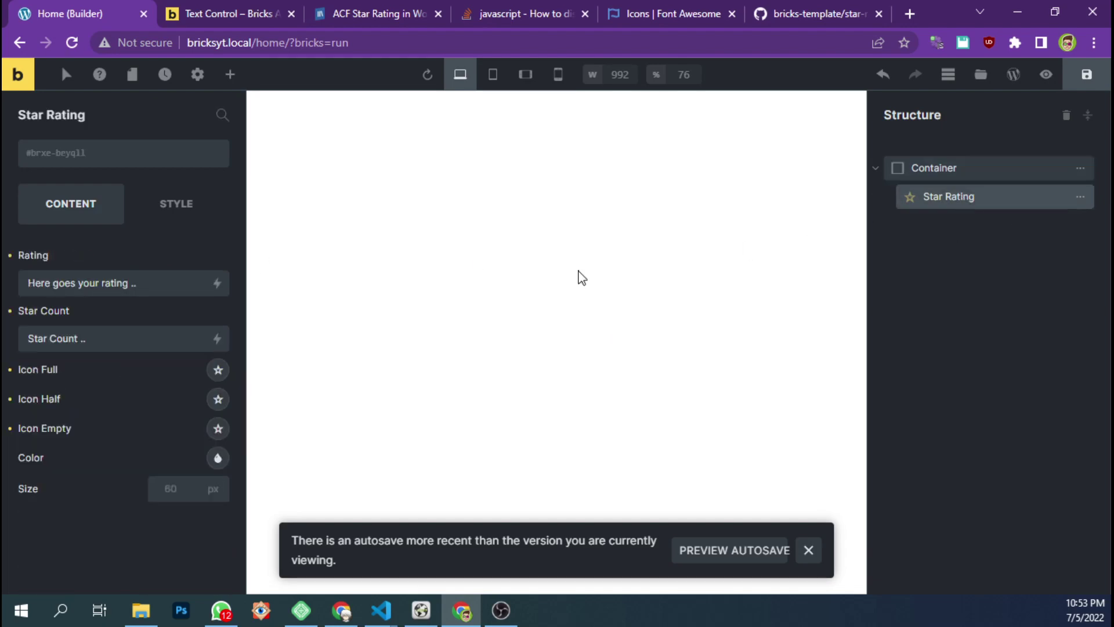
triple_click(134, 289)
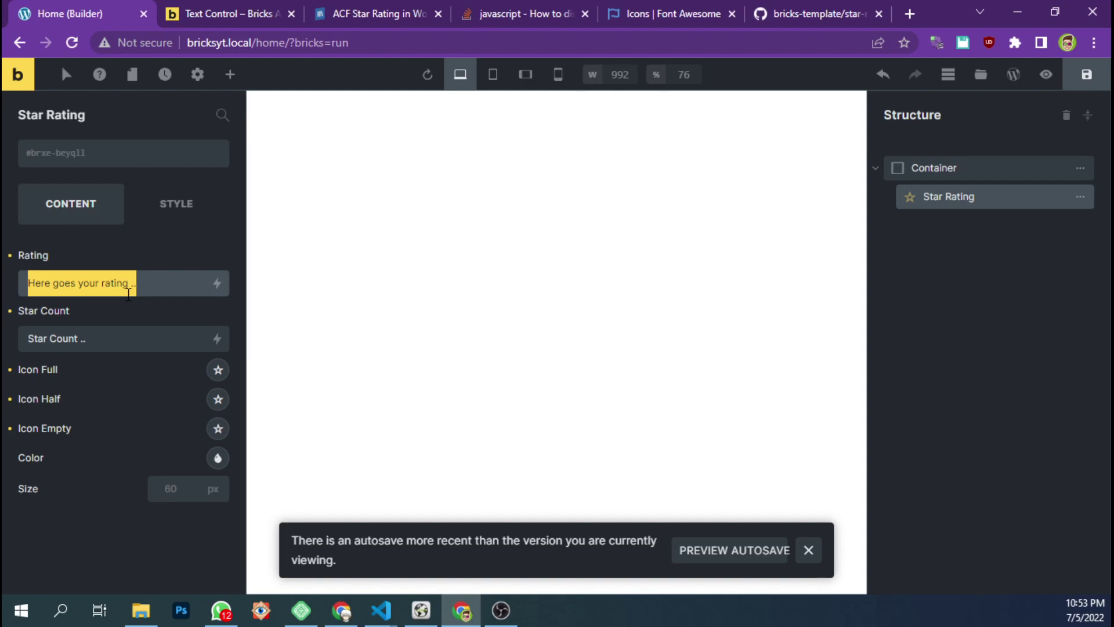
type("4")
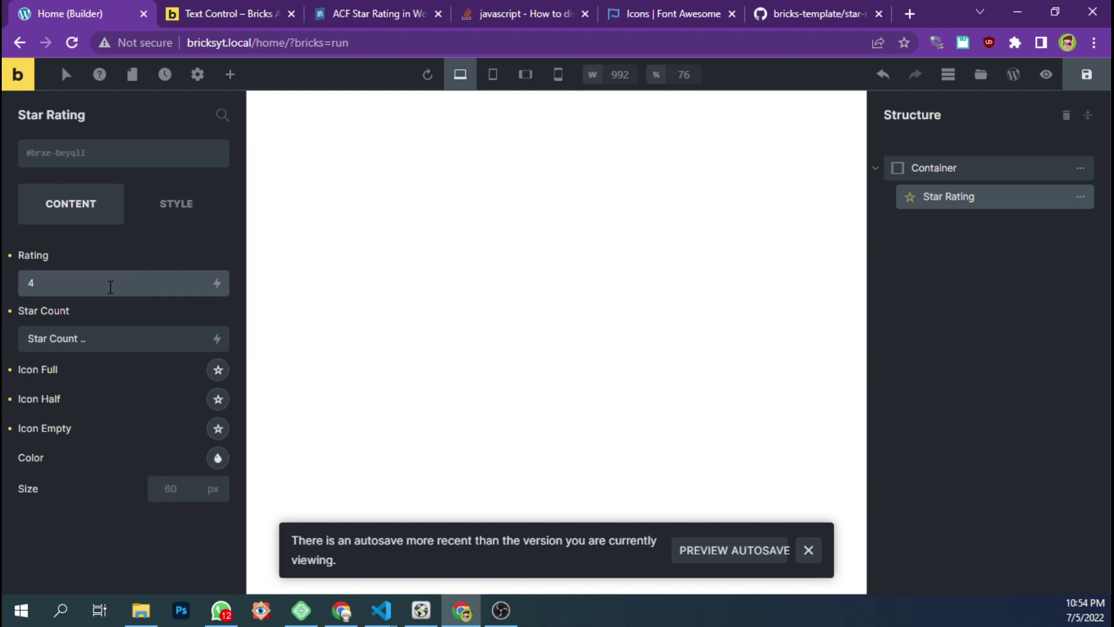
triple_click(85, 340)
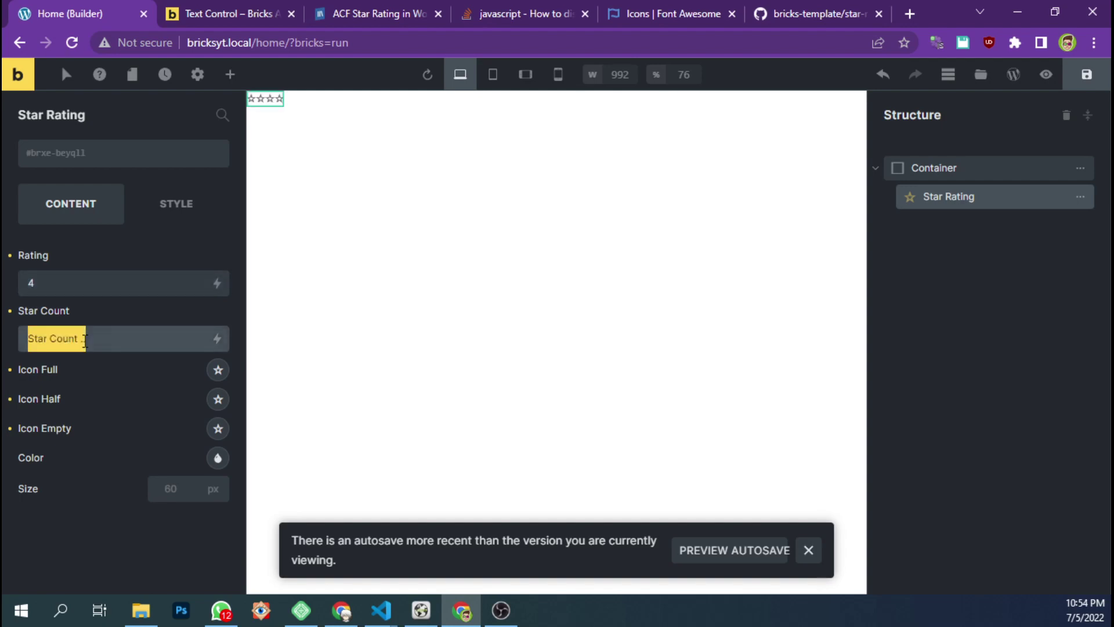
type("5")
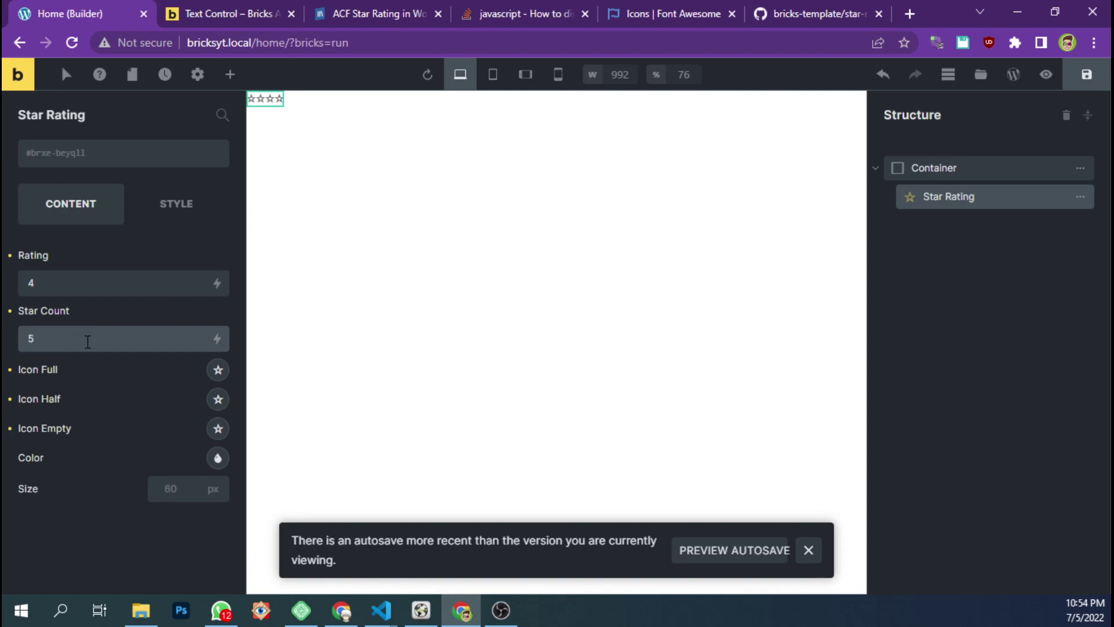
left_click(87, 374)
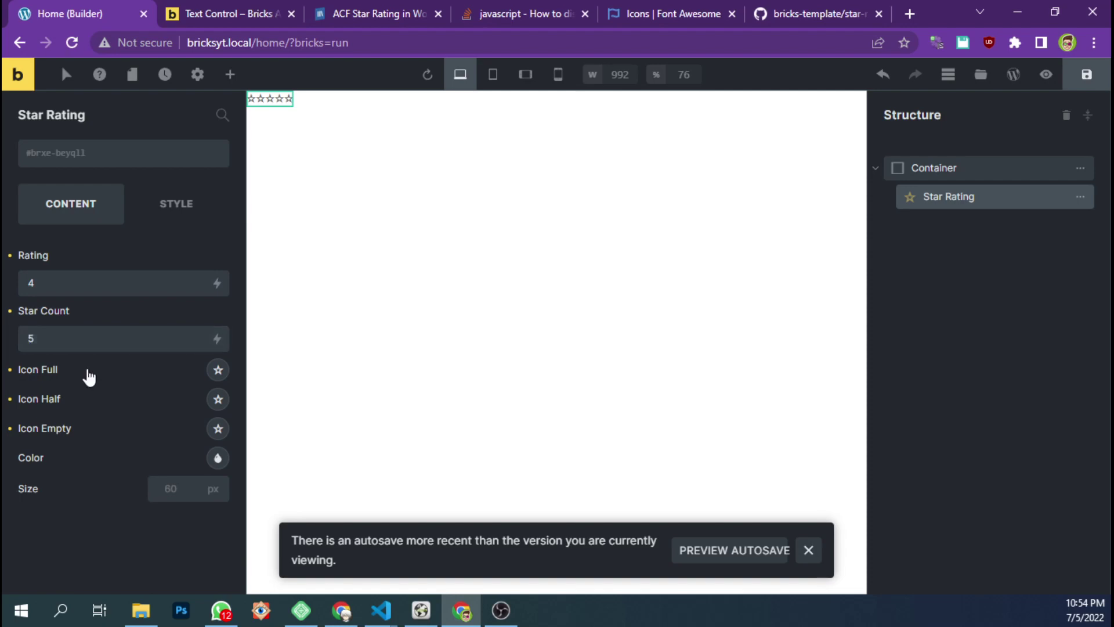
Step: Set the Icon Full of the Star Rating element to the solid star from the Fontawesome - Solid library
left_click(218, 371)
left_click(100, 417)
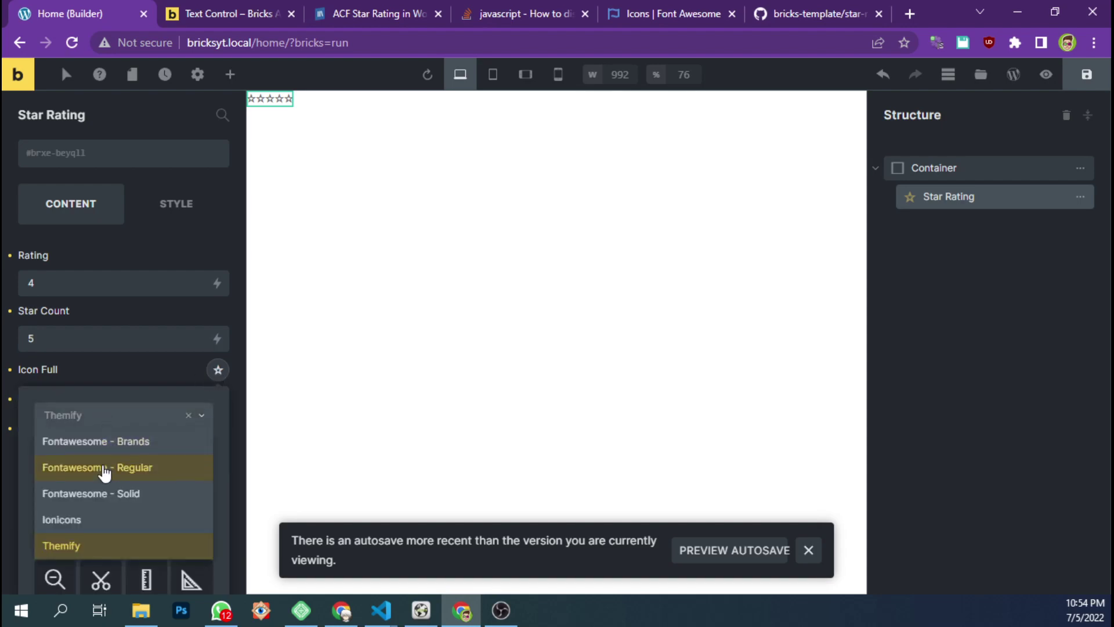
left_click(101, 494)
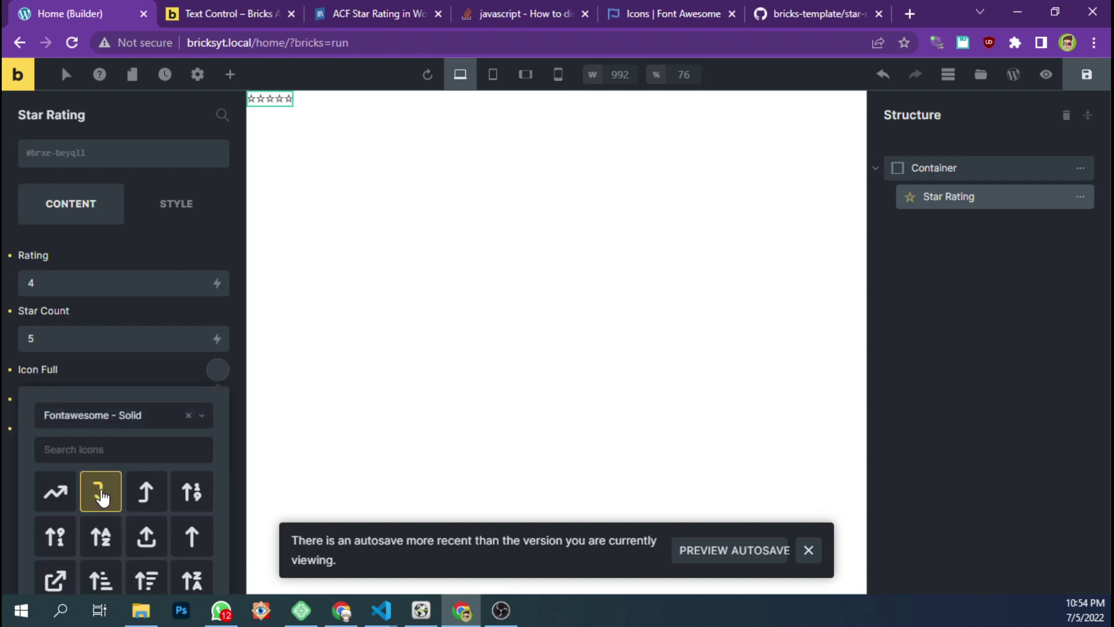
left_click(99, 452)
type("sta")
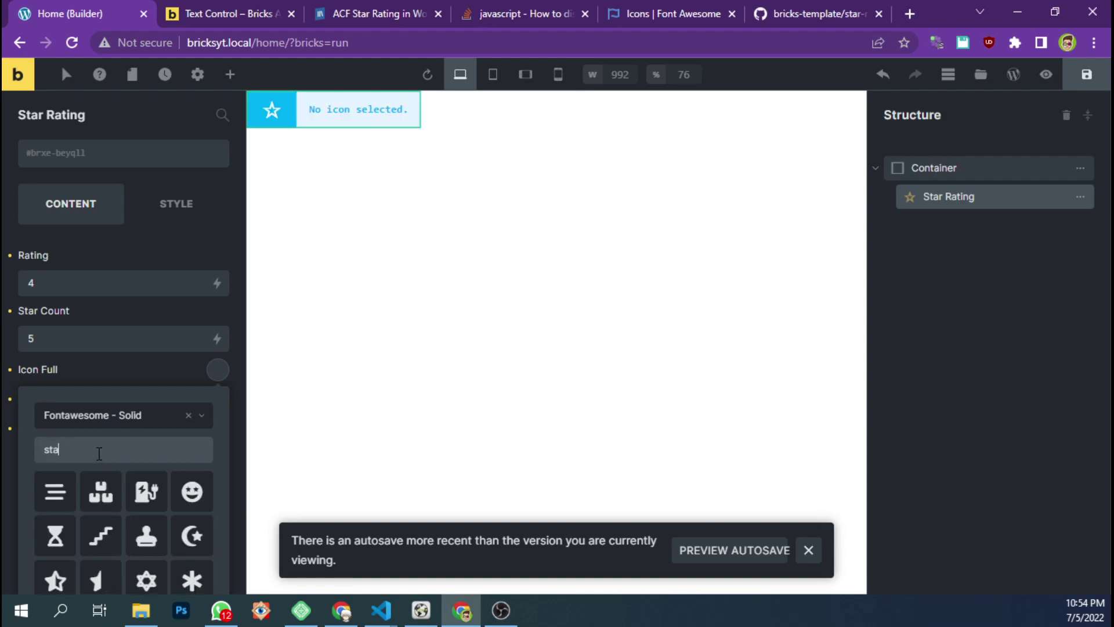
scroll(116, 488, "down", 1)
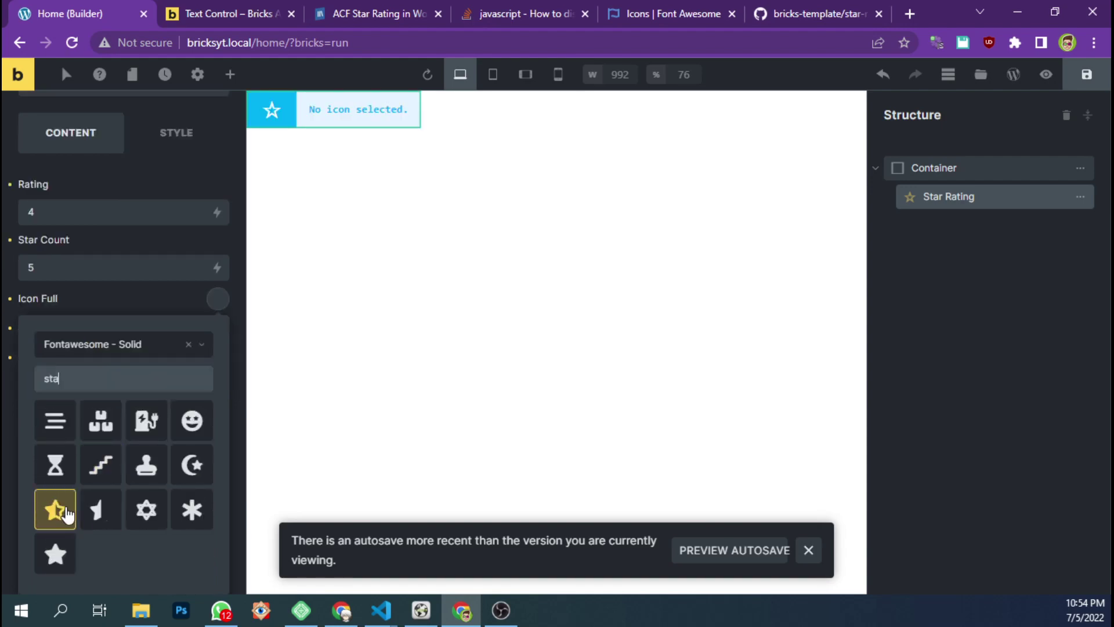
left_click(63, 545)
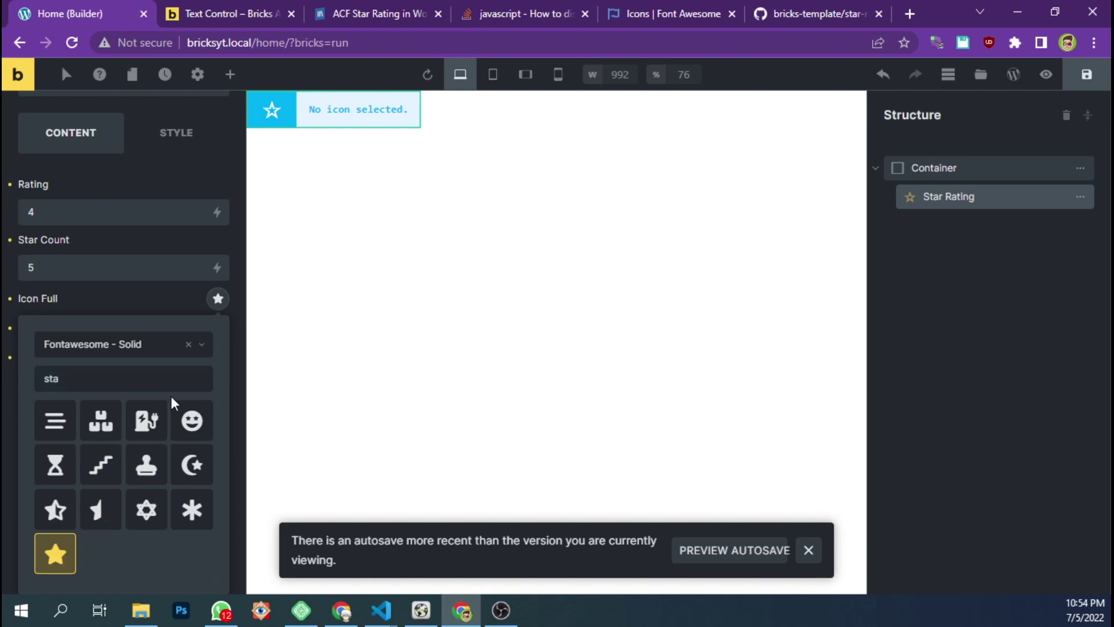
left_click(144, 351)
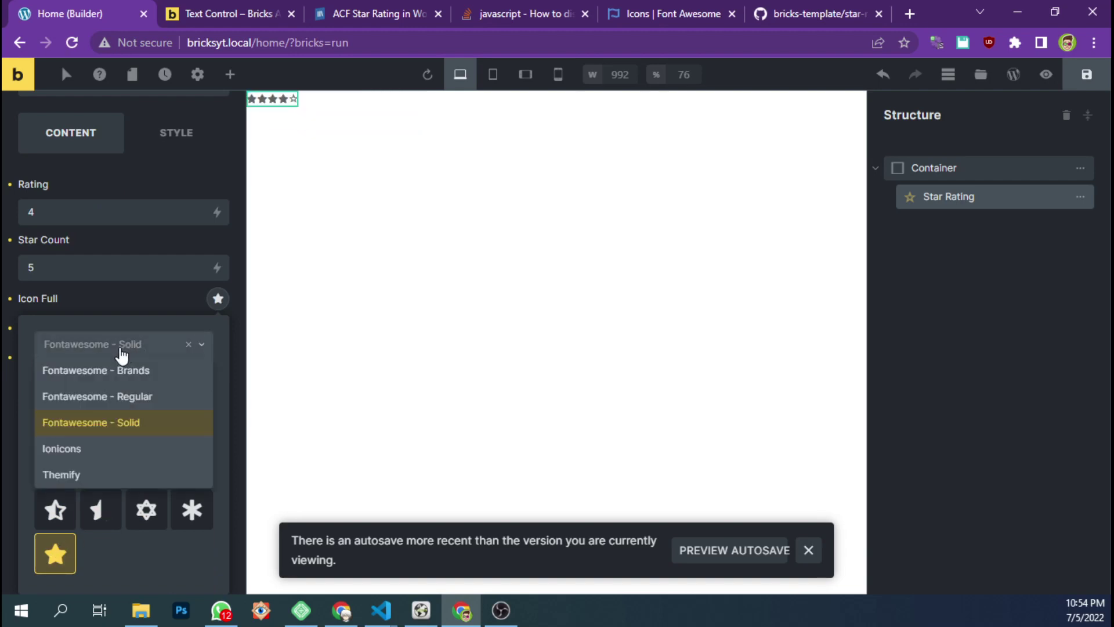
left_click(16, 423)
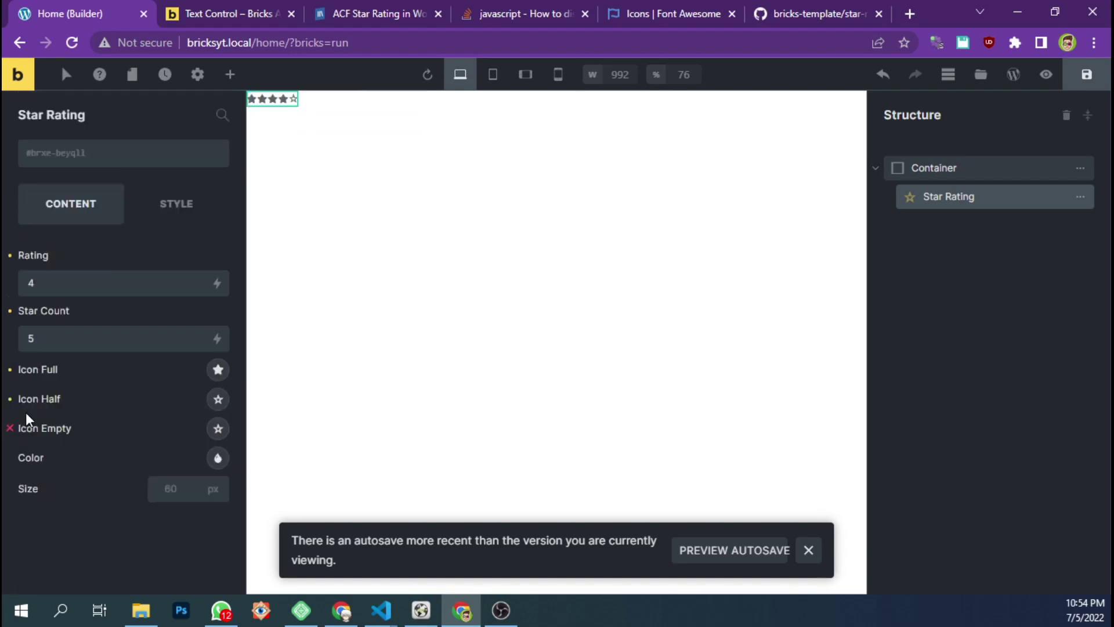
Step: Set the Icon Half of the Star Rating element to the half-filled star from the Fontawesome - Solid library
left_click(214, 408)
left_click(122, 452)
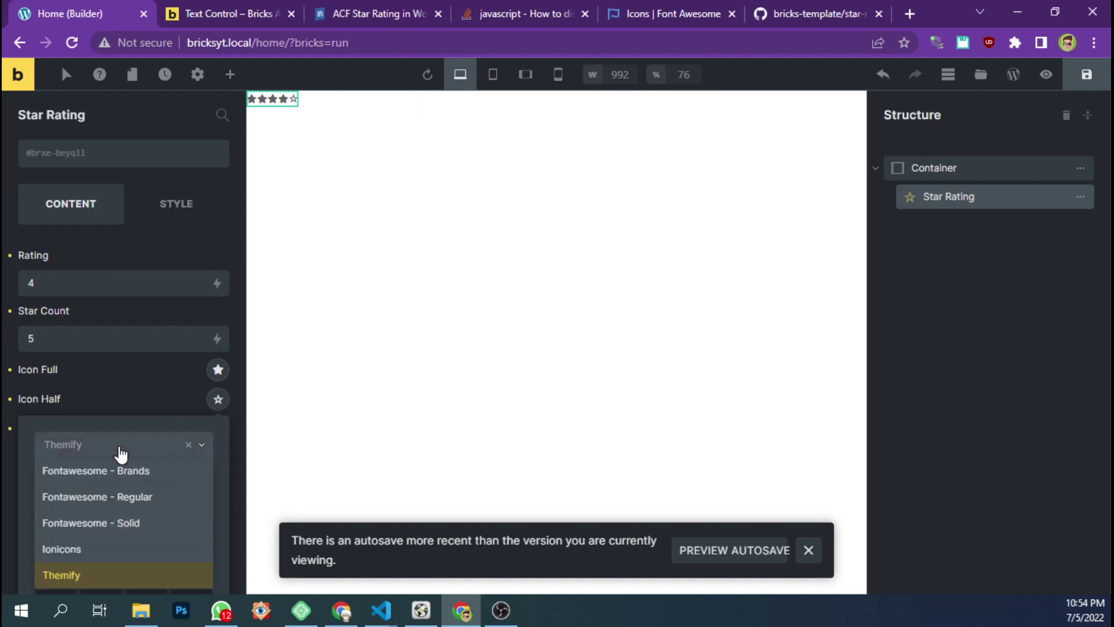
left_click(107, 523)
left_click(96, 487)
type("s")
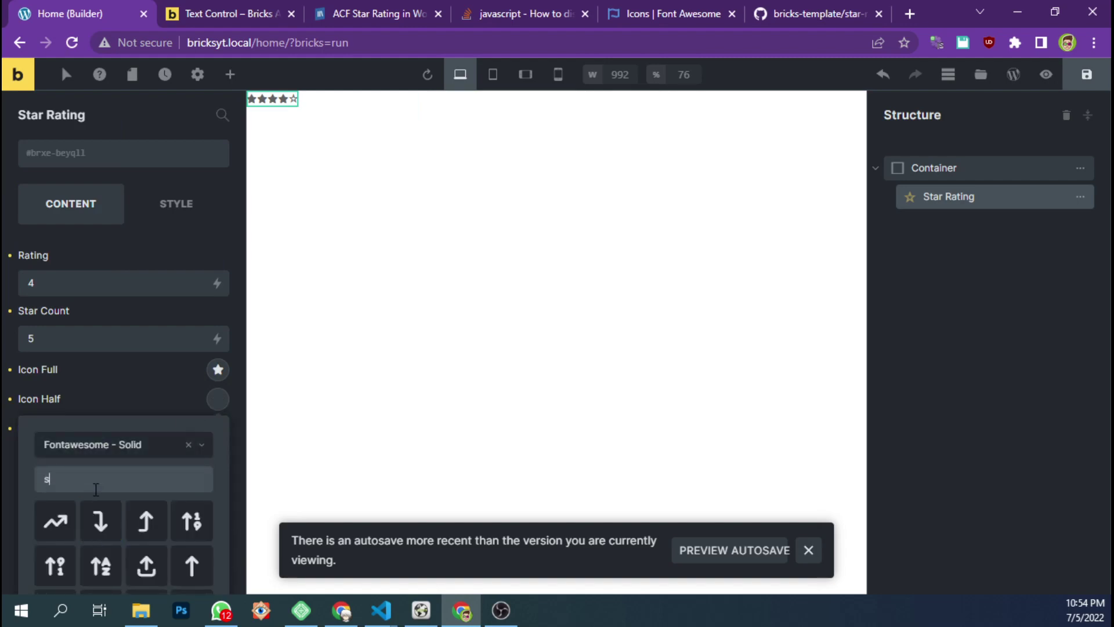
type("tar")
scroll(109, 510, "down", 1)
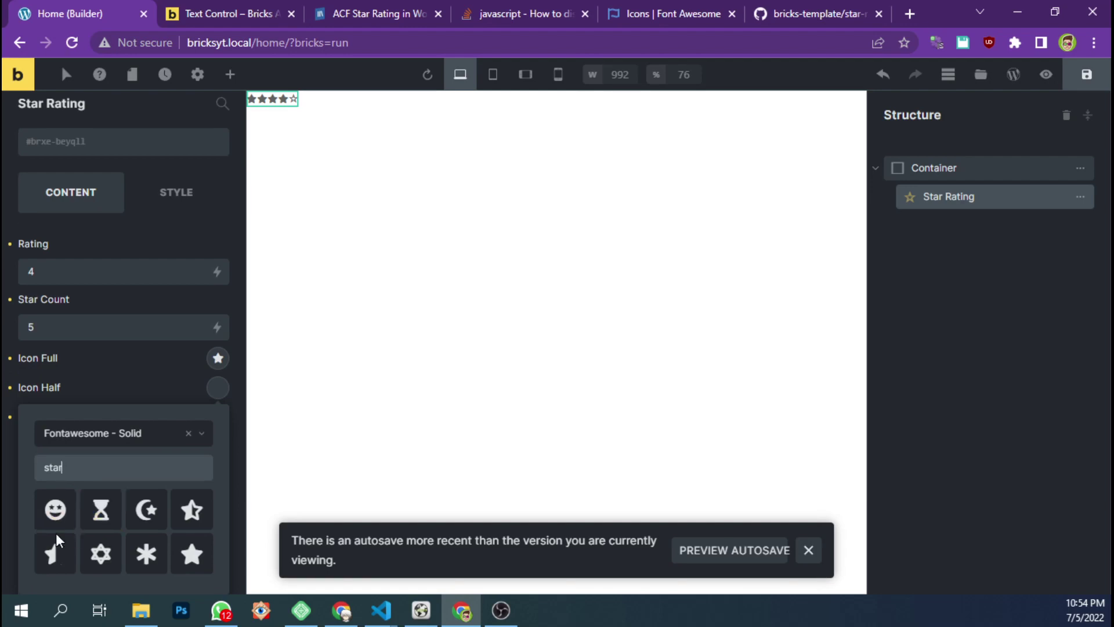
left_click(192, 519)
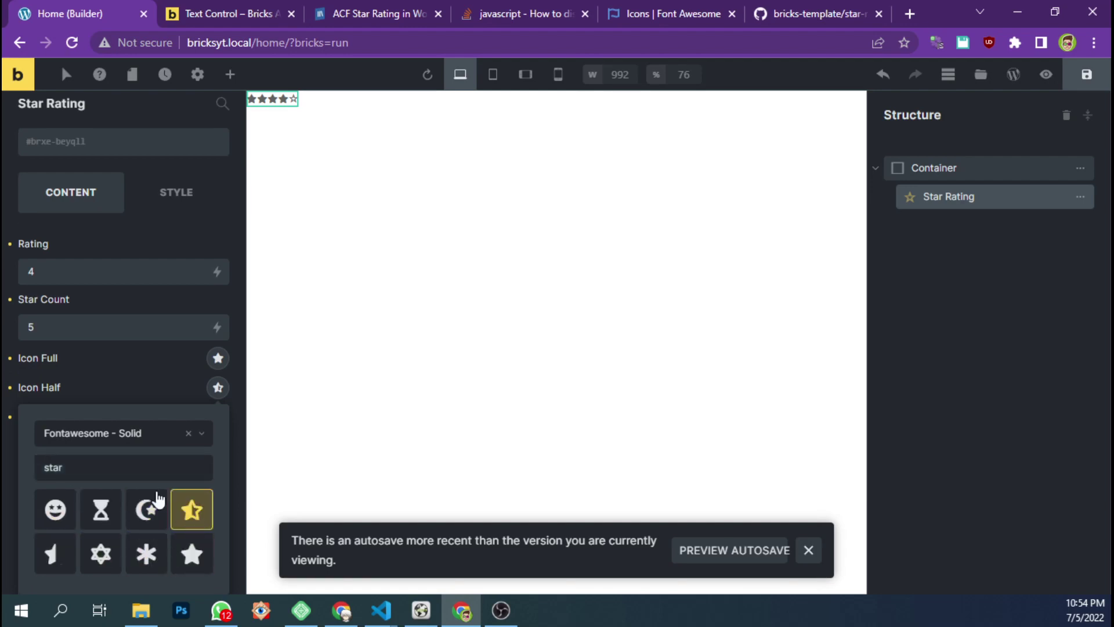
left_click(218, 388)
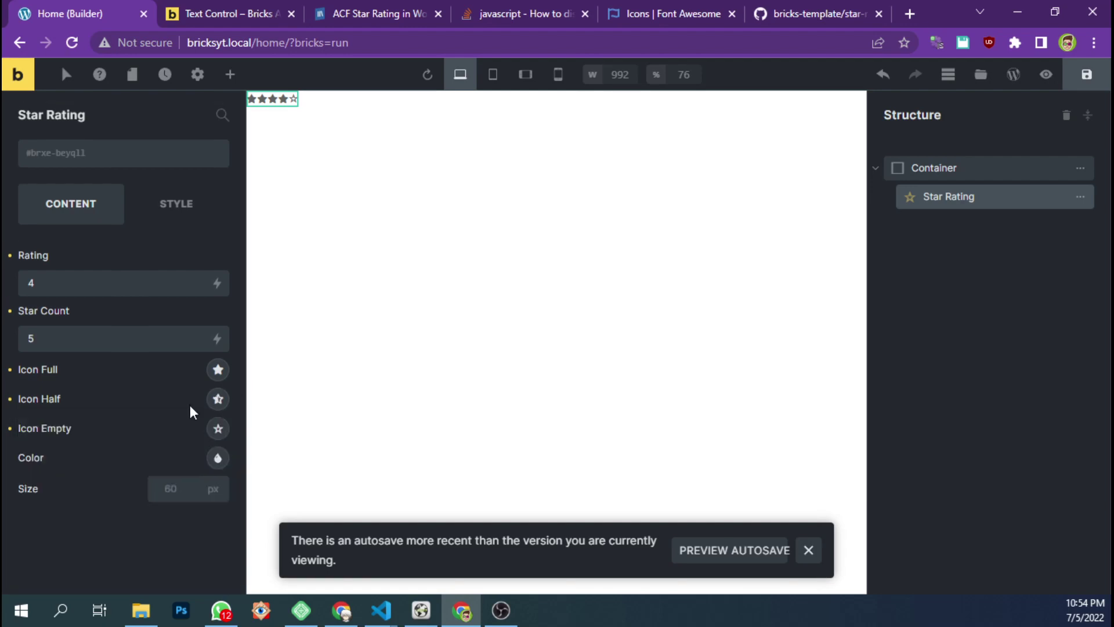
Step: Set the Icon Empty of the Star Rating element to the outlined star from the Fontawesome - Regular library
left_click(218, 432)
left_click(141, 474)
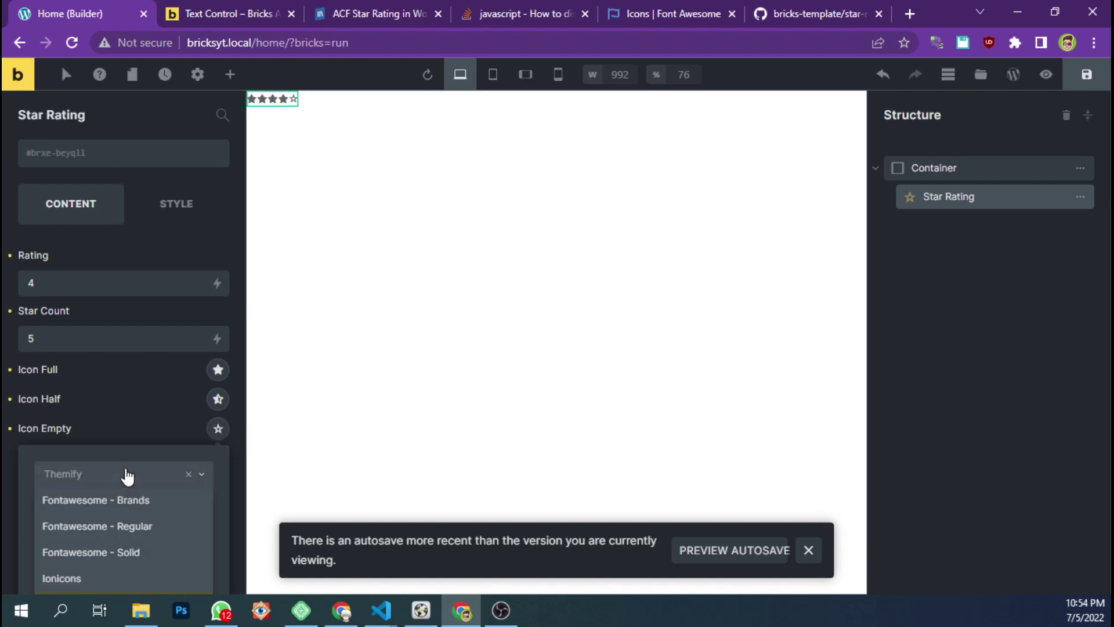
left_click(115, 523)
left_click(103, 509)
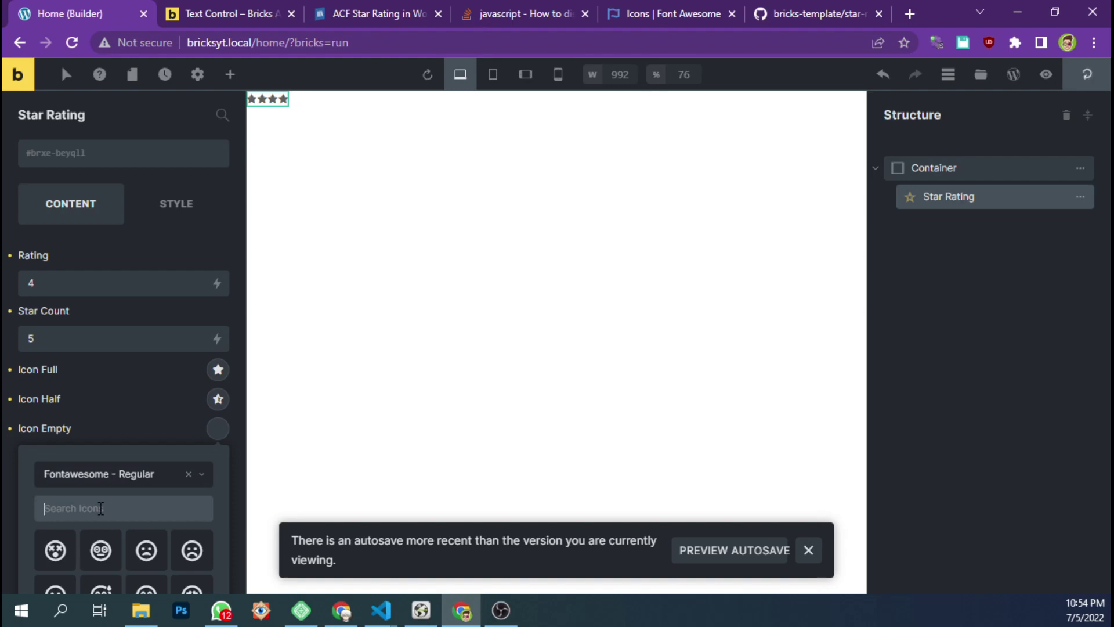
type("star")
left_click(191, 563)
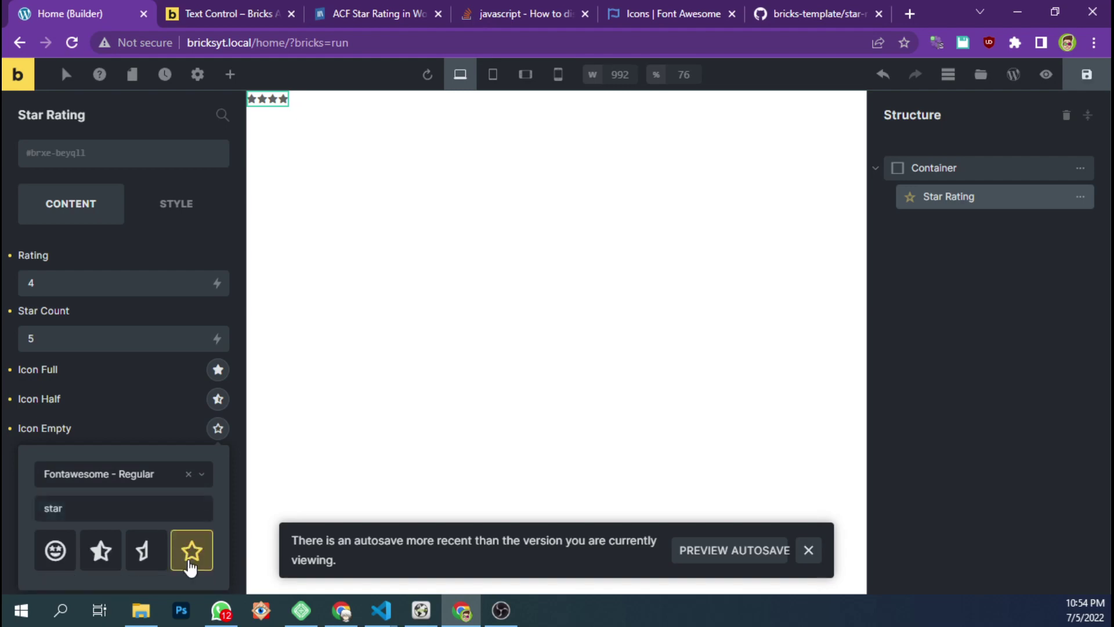
left_click(221, 435)
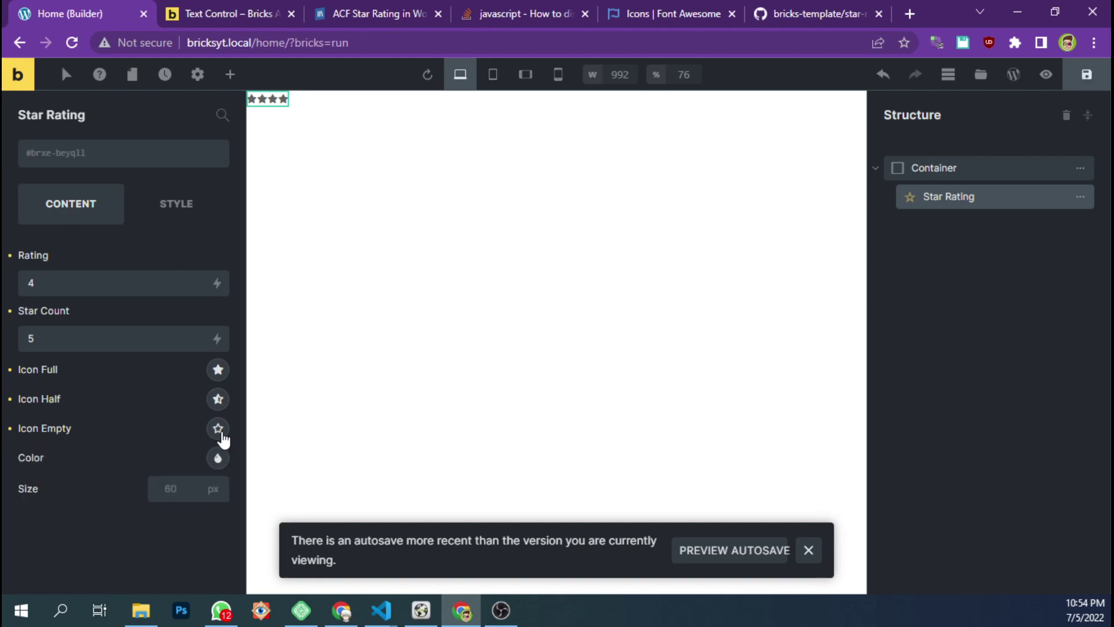
Step: Try the red, green, amber and orange palette colours on the stars and settle on #ff5722 as their Color
left_click(217, 457)
scroll(162, 458, "down", 3)
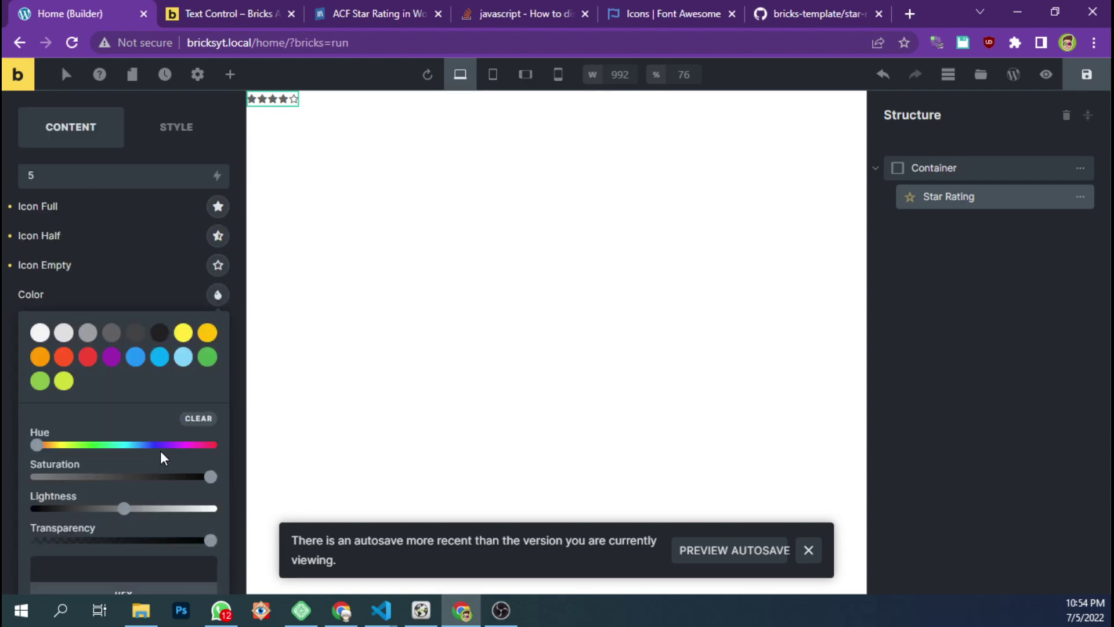
left_click(88, 356)
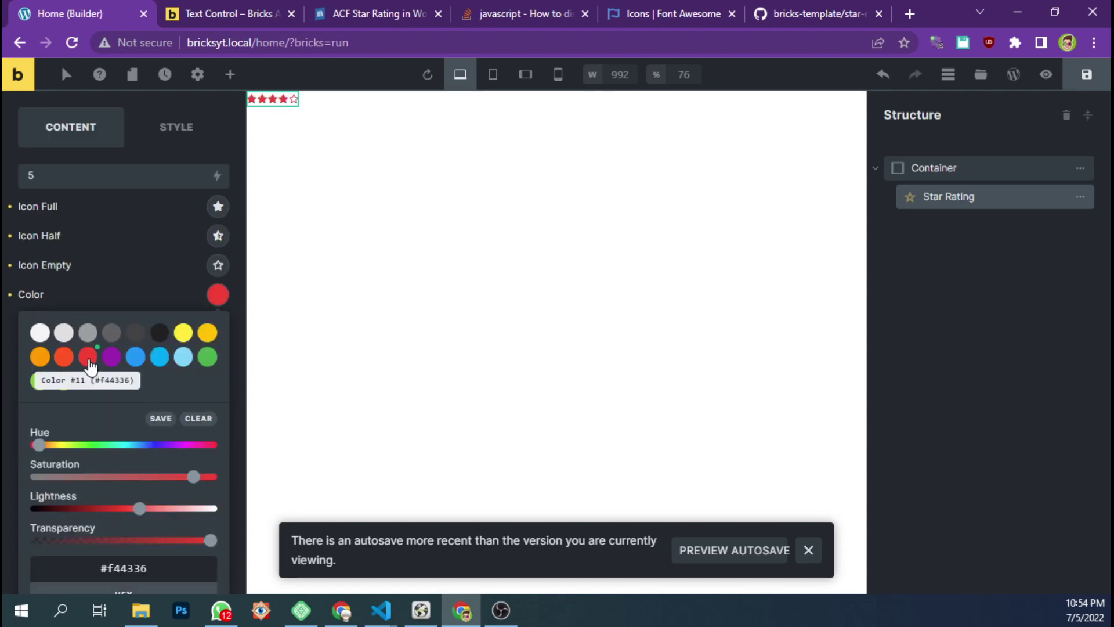
left_click(205, 360)
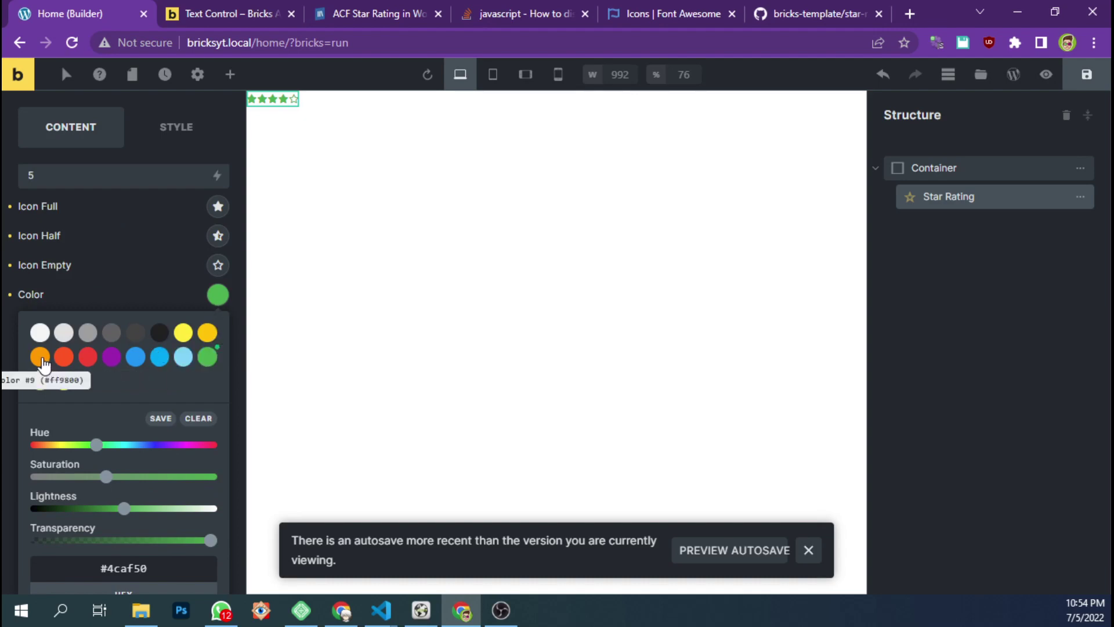
left_click(207, 335)
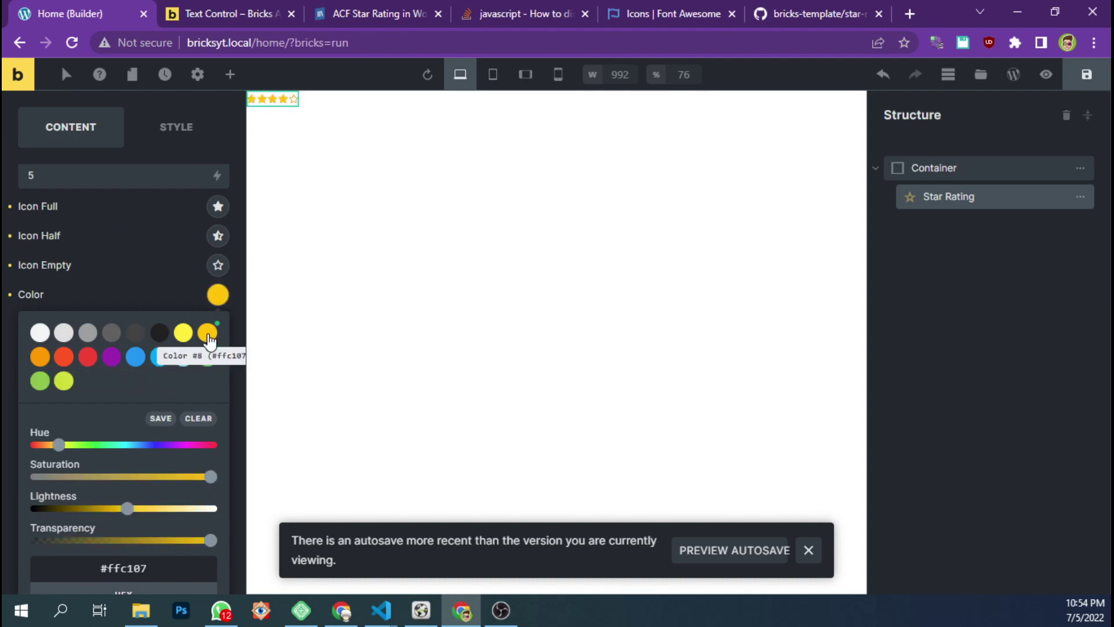
left_click(40, 356)
left_click(64, 358)
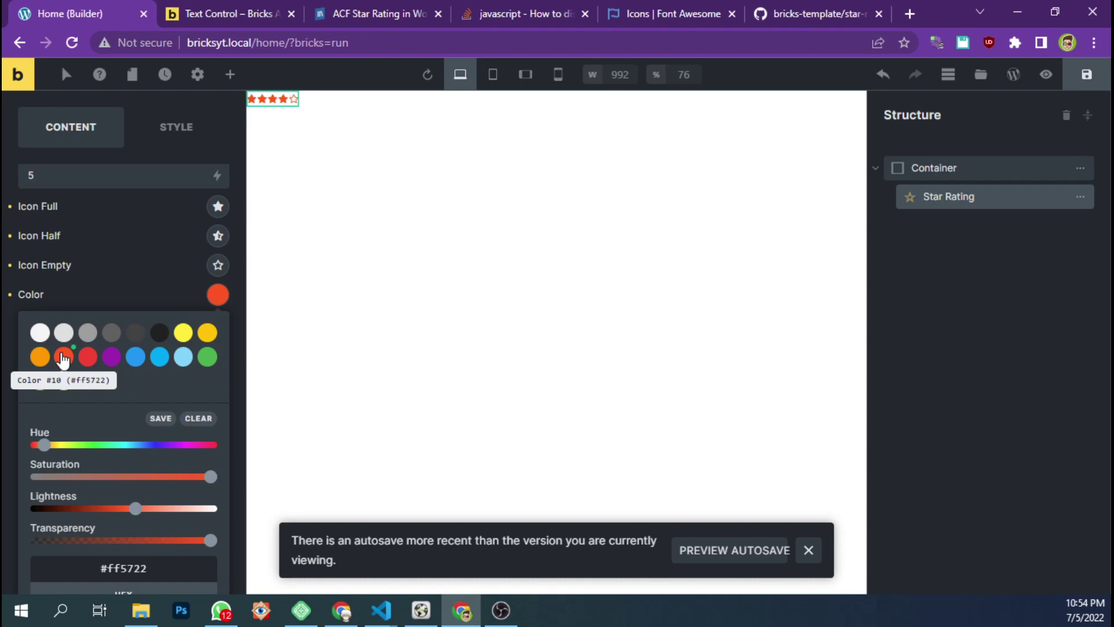
left_click(229, 309)
Step: Set the Star Rating element's Size to 30 px
left_click(186, 488)
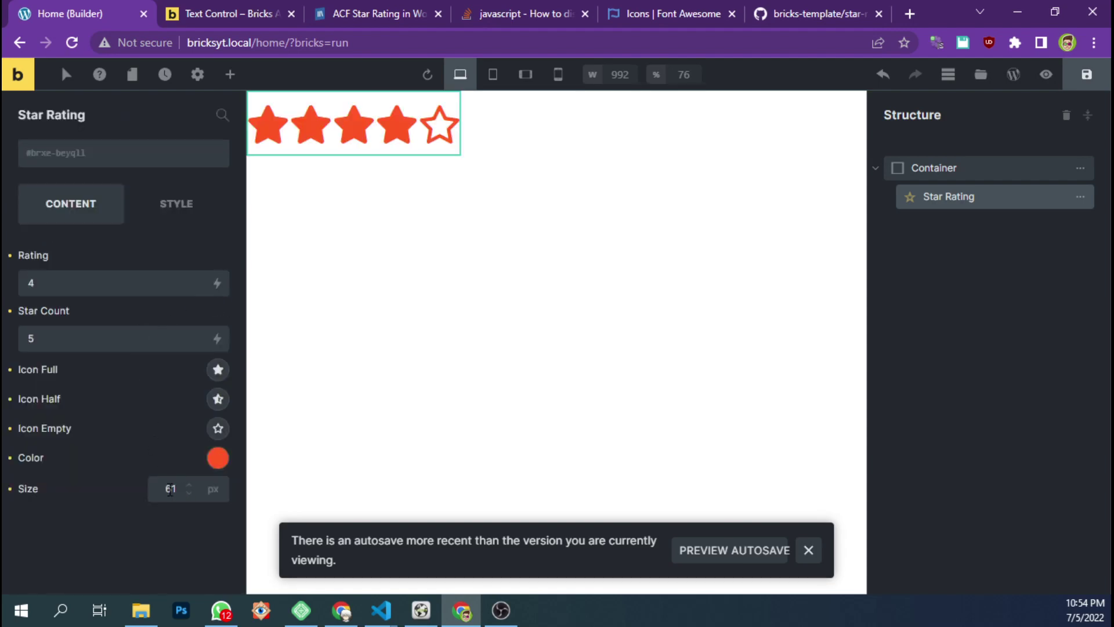
double_click(171, 489)
type("4")
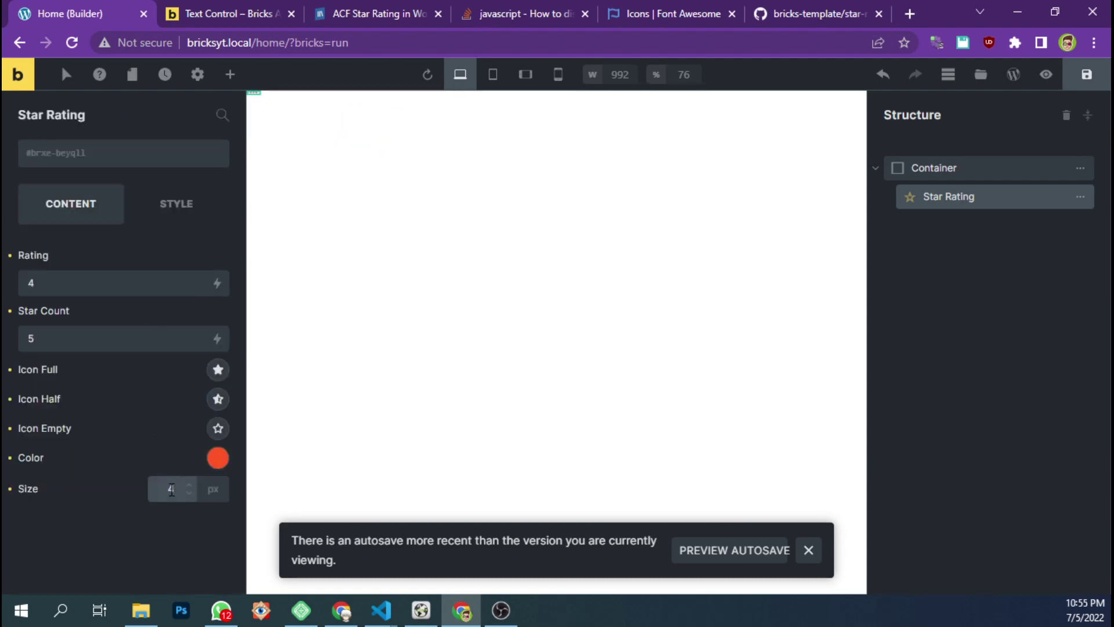
key("BackSpace")
type("30")
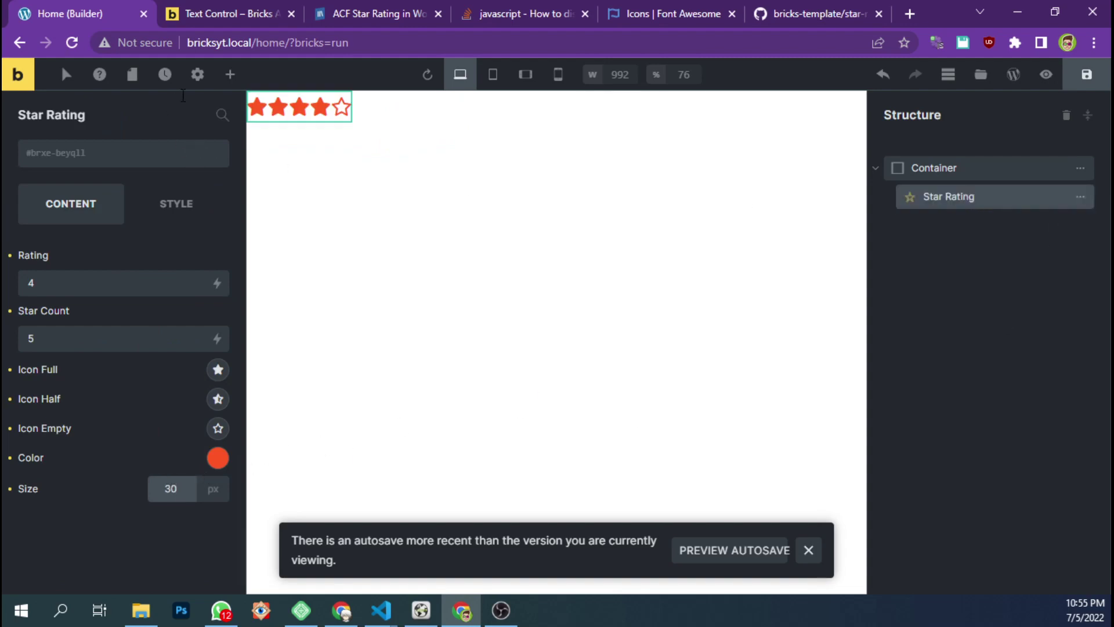
Step: Add a Heading element to the container and move it above the Star Rating in the structure
left_click(230, 75)
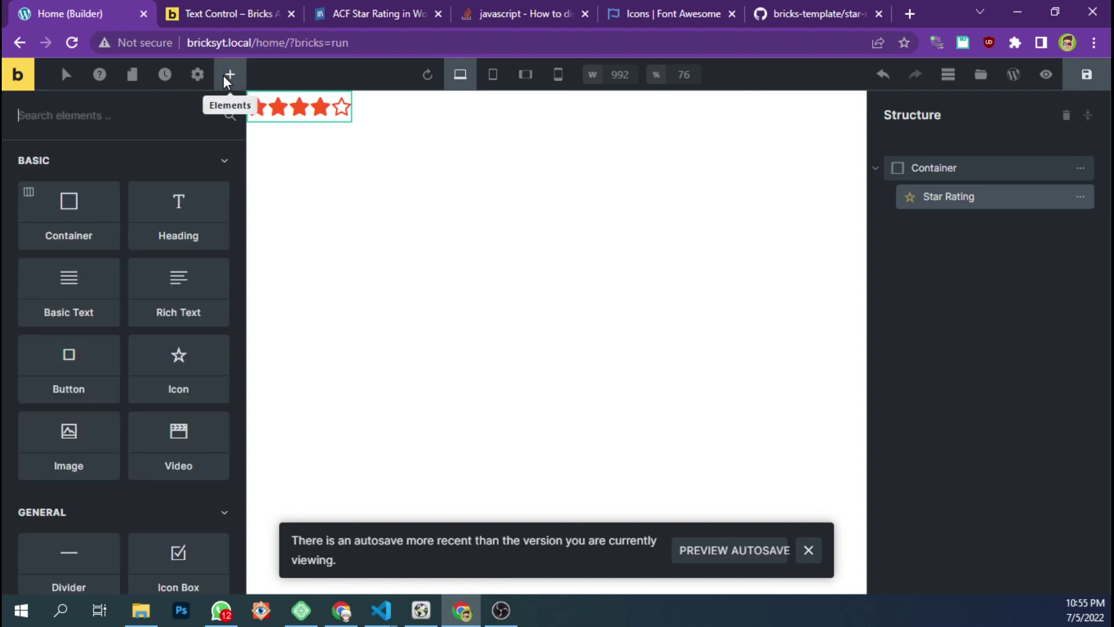
left_click(183, 231)
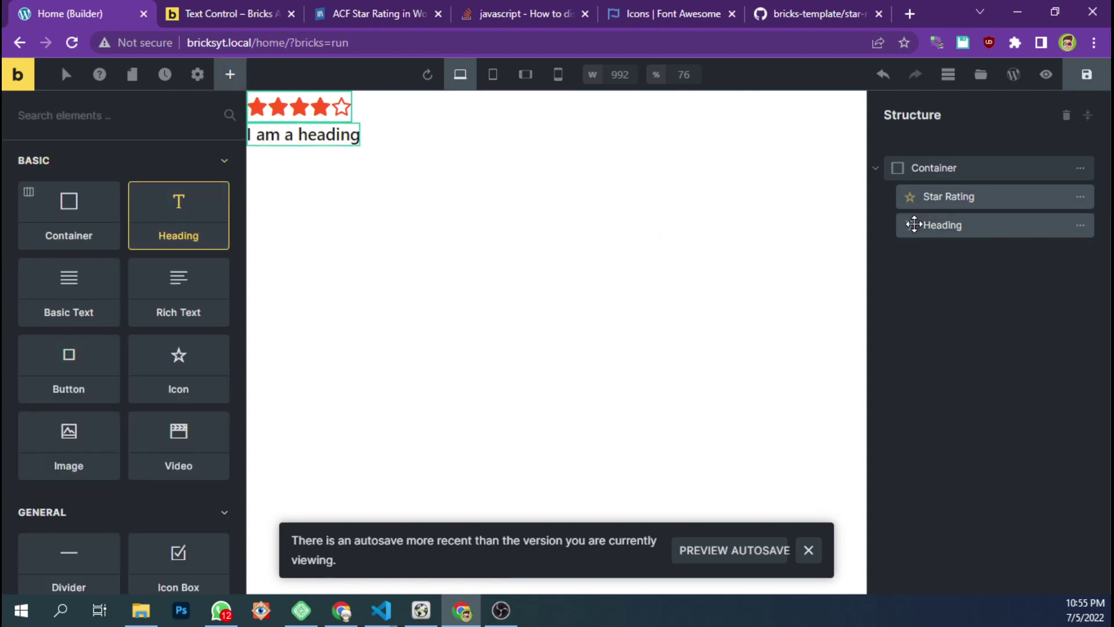
left_click_drag(915, 224, 917, 195)
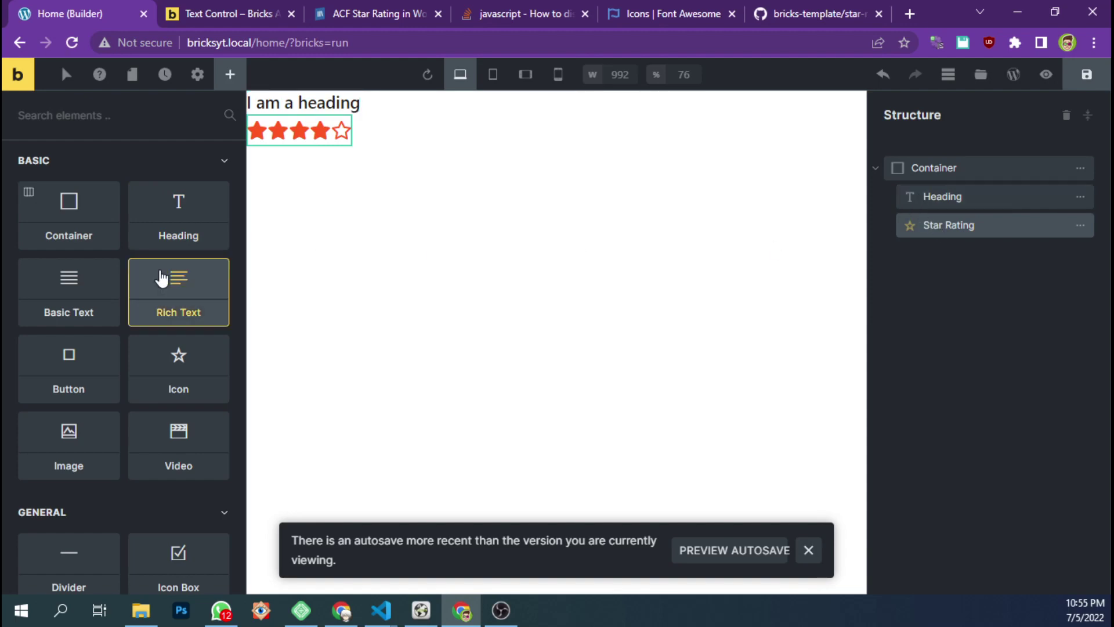
scroll(154, 305, "down", 7)
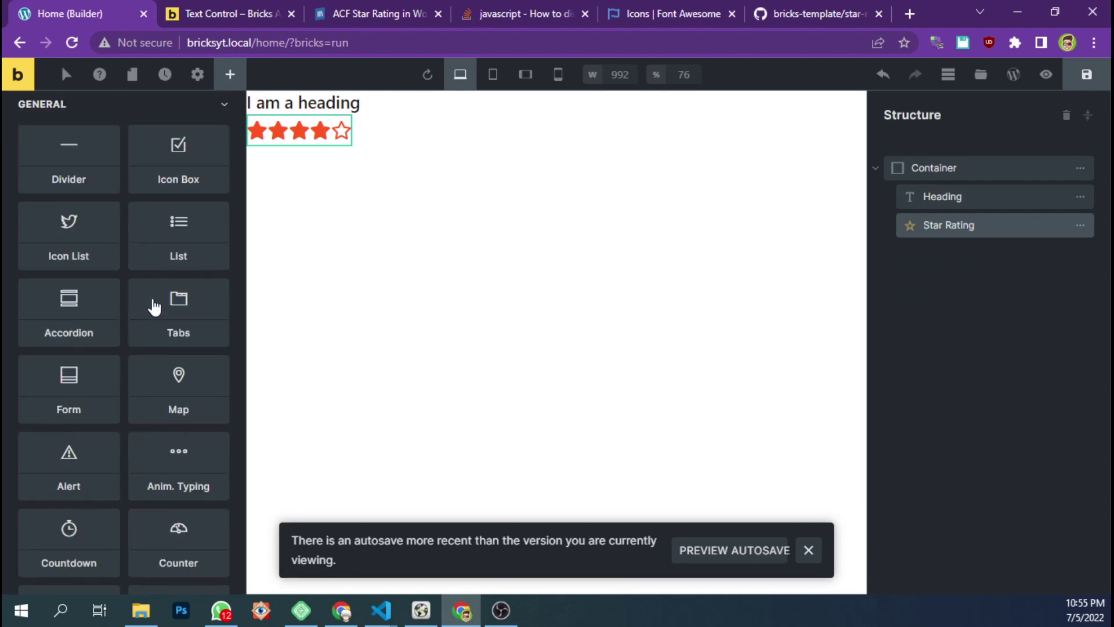
scroll(153, 305, "up", 8)
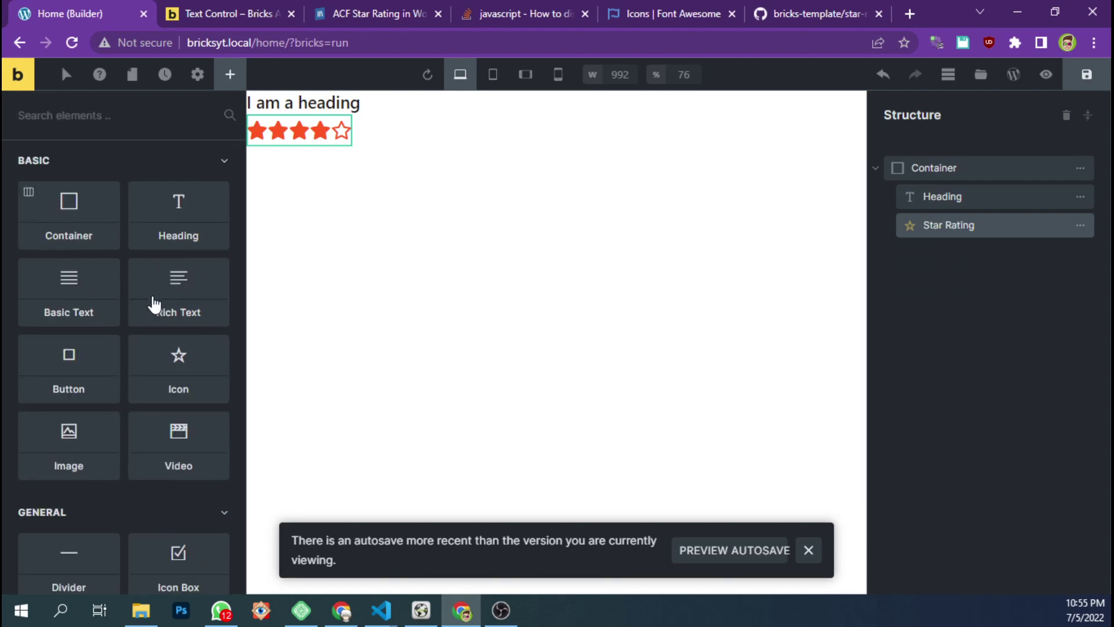
left_click(966, 175)
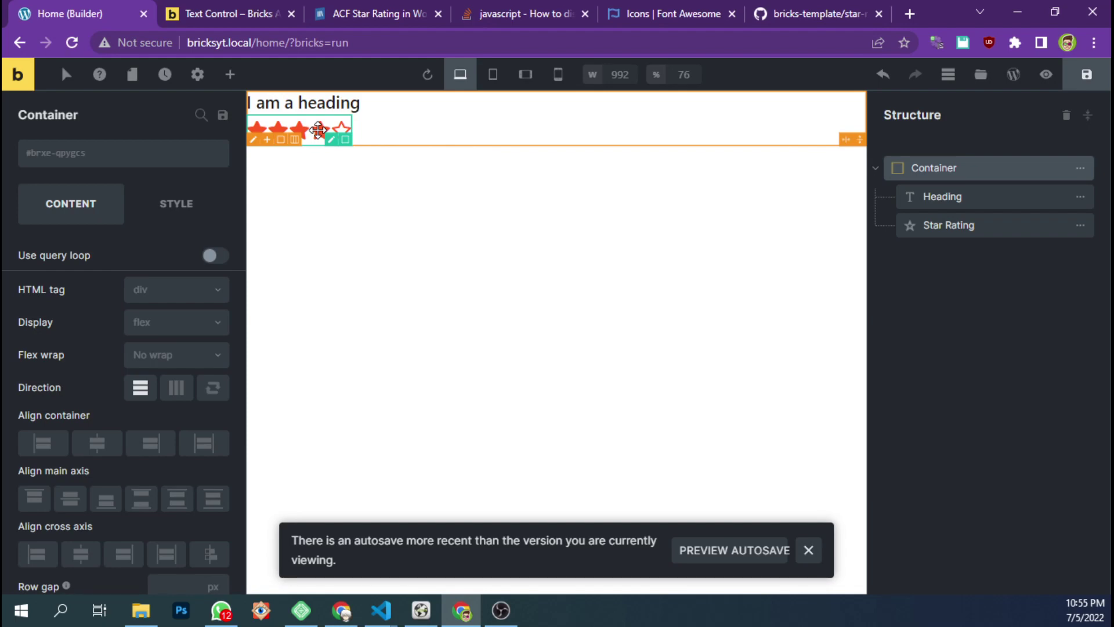
Step: Clear the Star Rating element's Rating and try the Current date dynamic data tag in its place
left_click(938, 224)
left_click(110, 286)
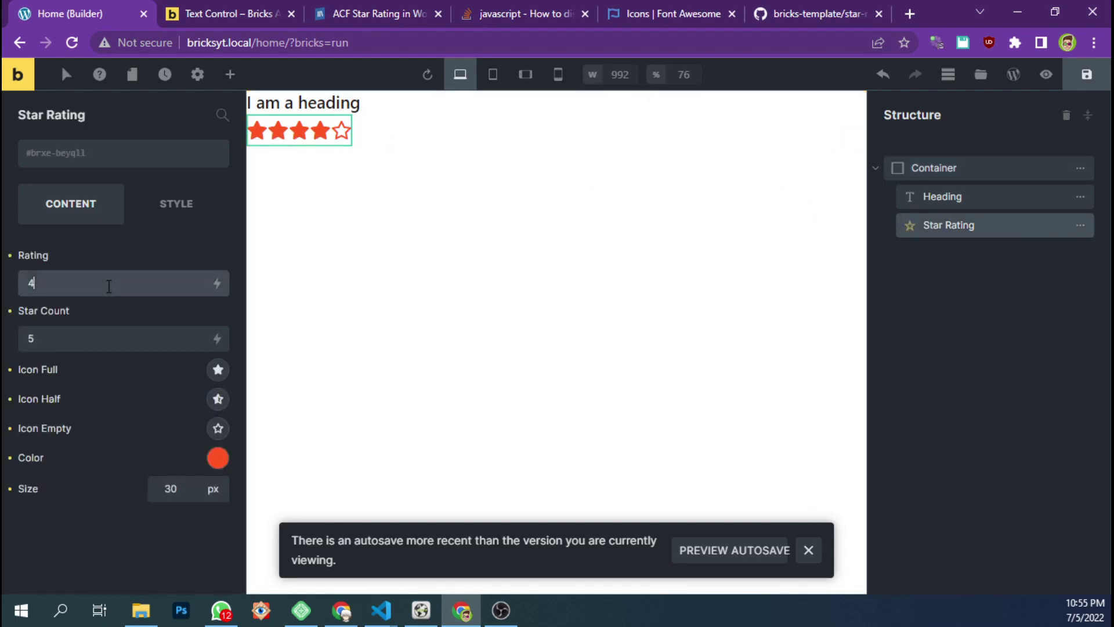
double_click(109, 286)
left_click(217, 283)
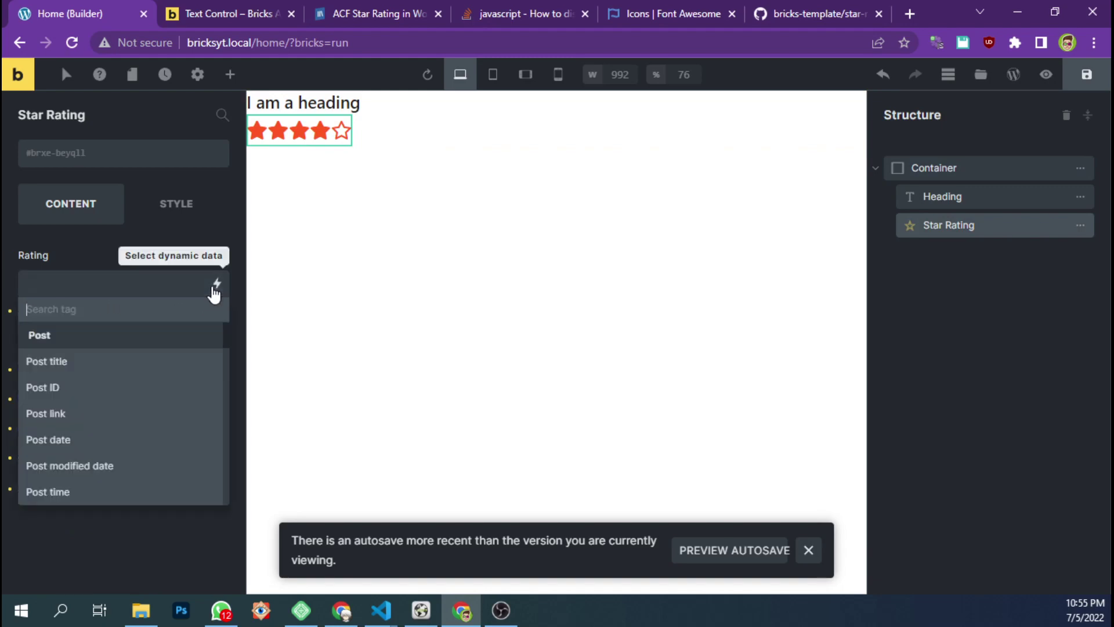
scroll(124, 408, "down", 5)
scroll(118, 410, "down", 3)
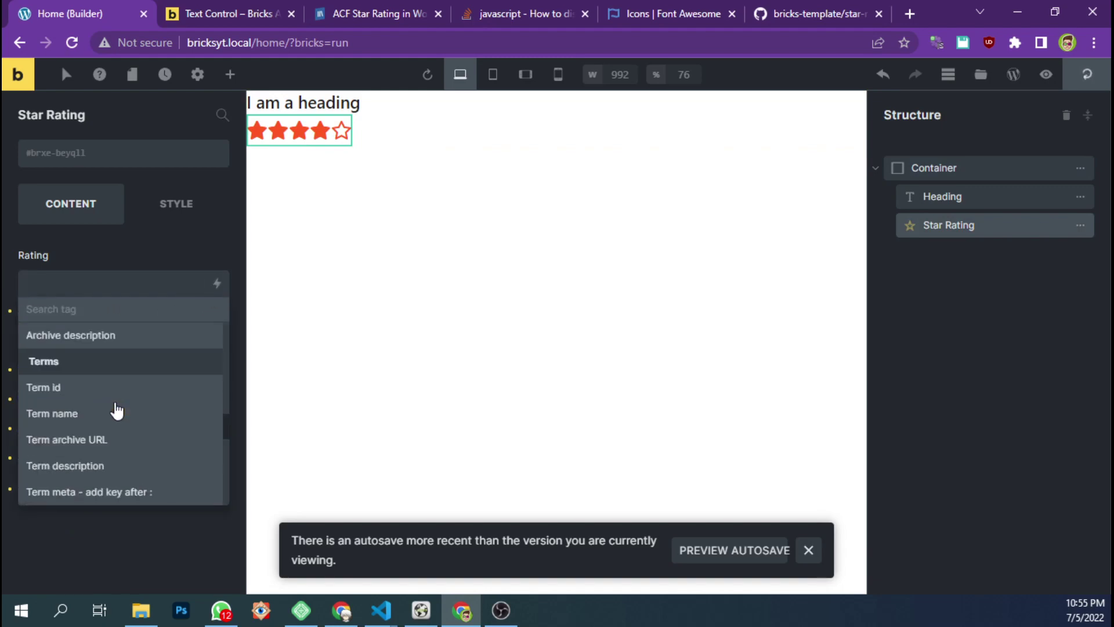
scroll(110, 410, "up", 3)
scroll(107, 410, "up", 4)
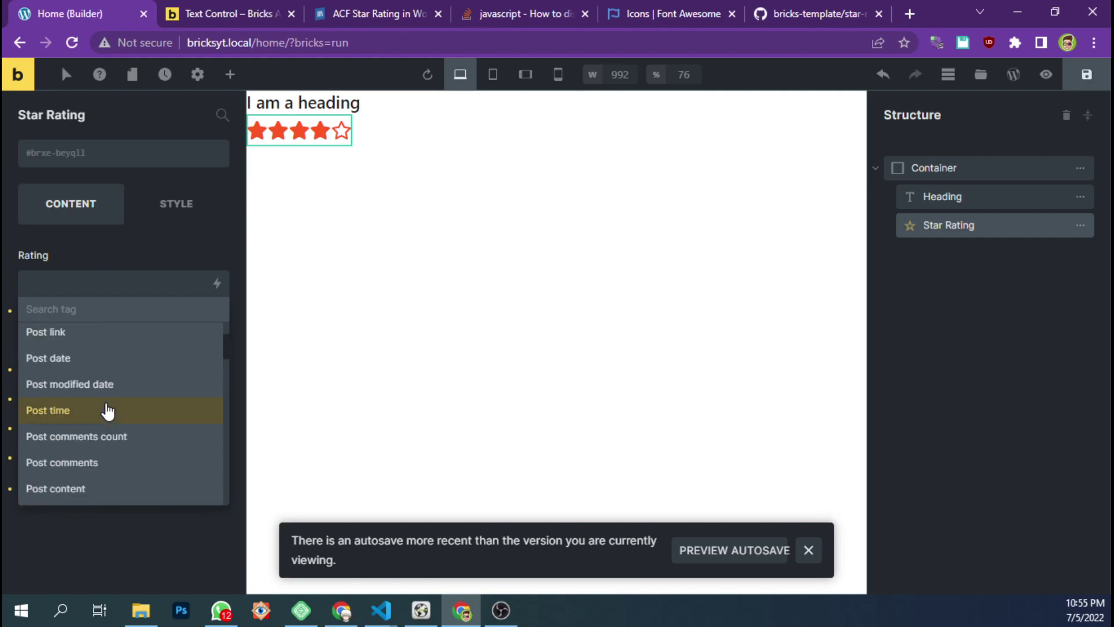
scroll(107, 406, "down", 1)
scroll(103, 389, "down", 6)
scroll(104, 409, "down", 3)
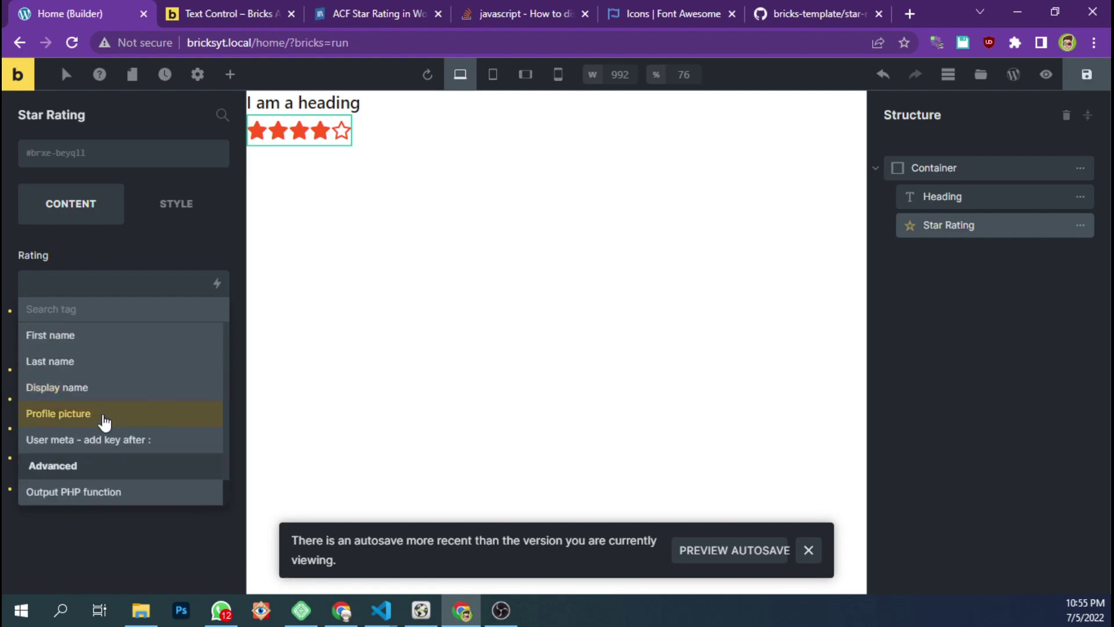
scroll(104, 425, "up", 3)
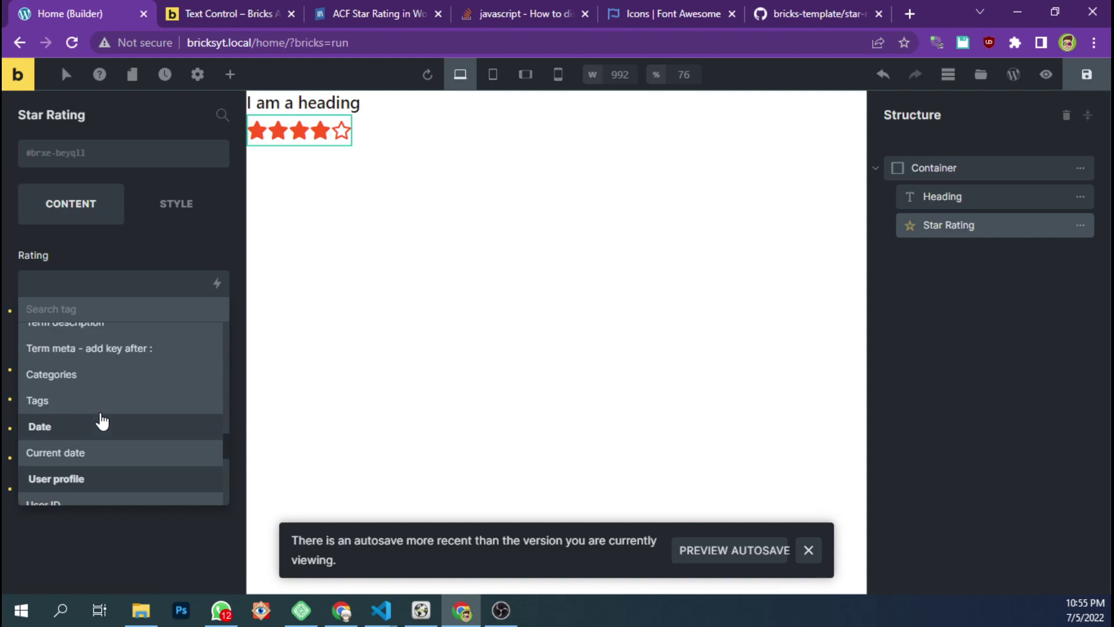
scroll(99, 429, "up", 3)
scroll(100, 429, "down", 3)
scroll(99, 441, "up", 3)
scroll(96, 450, "down", 3)
left_click(92, 456)
Step: Replace the {current_date} tag in the Star Rating's Rating with 3.5
left_click(98, 293)
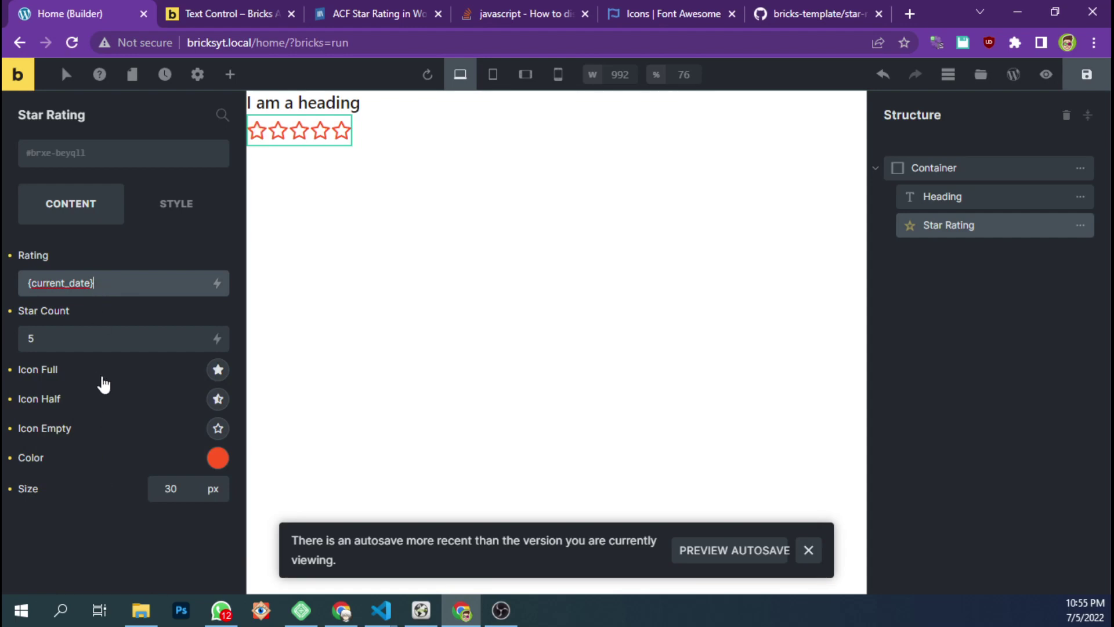
triple_click(99, 292)
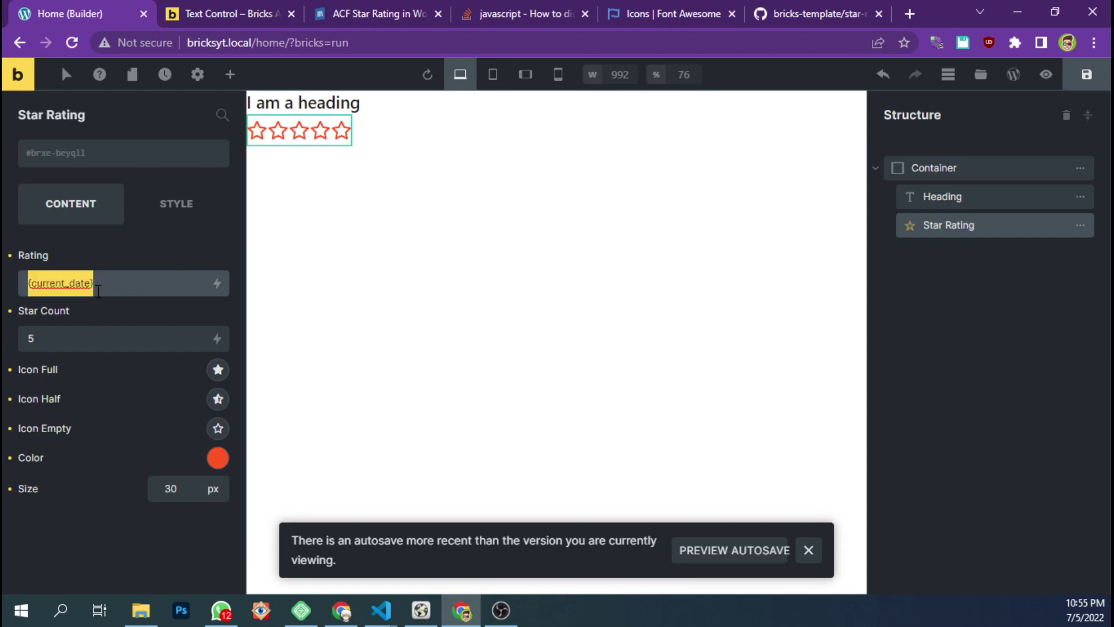
key("BackSpace")
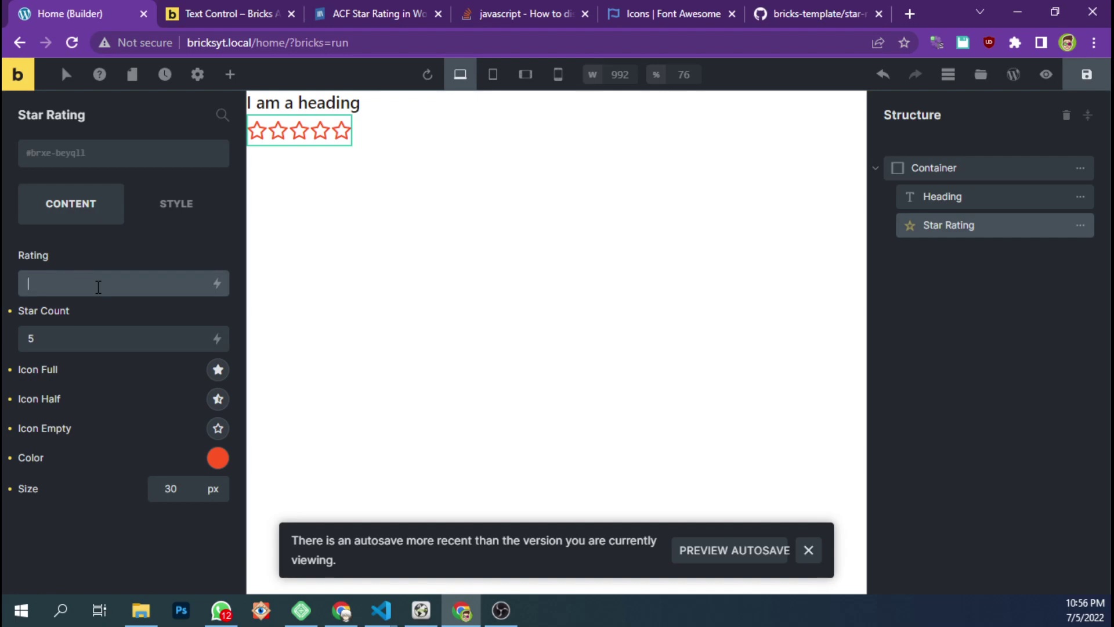
type("3.5")
left_click(80, 536)
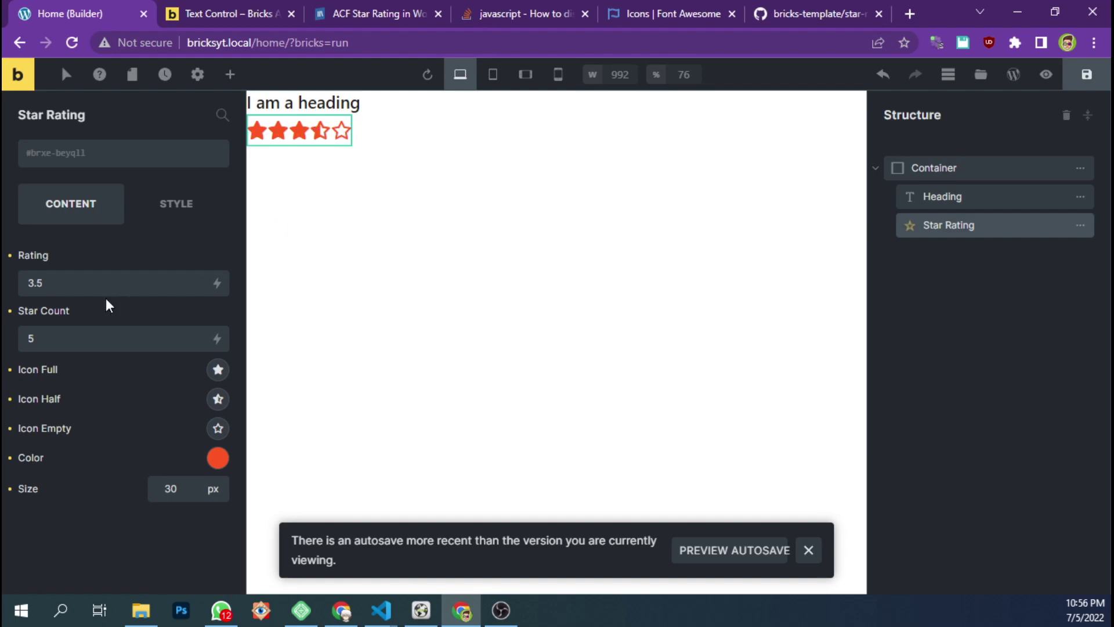
Step: Set the Star Rating element's Rating to 4.5
left_click(89, 288)
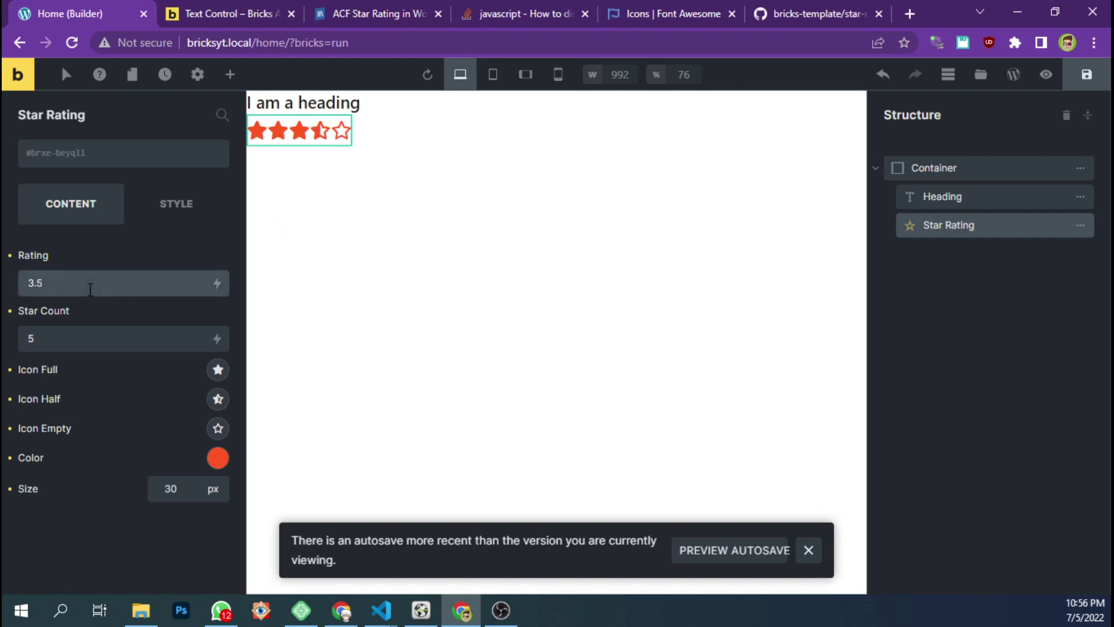
key("BackSpace")
key("BackSpace")
key("BackSpace")
type("4.5")
Step: Set the Star Rating element's Star Count to 10
double_click(49, 344)
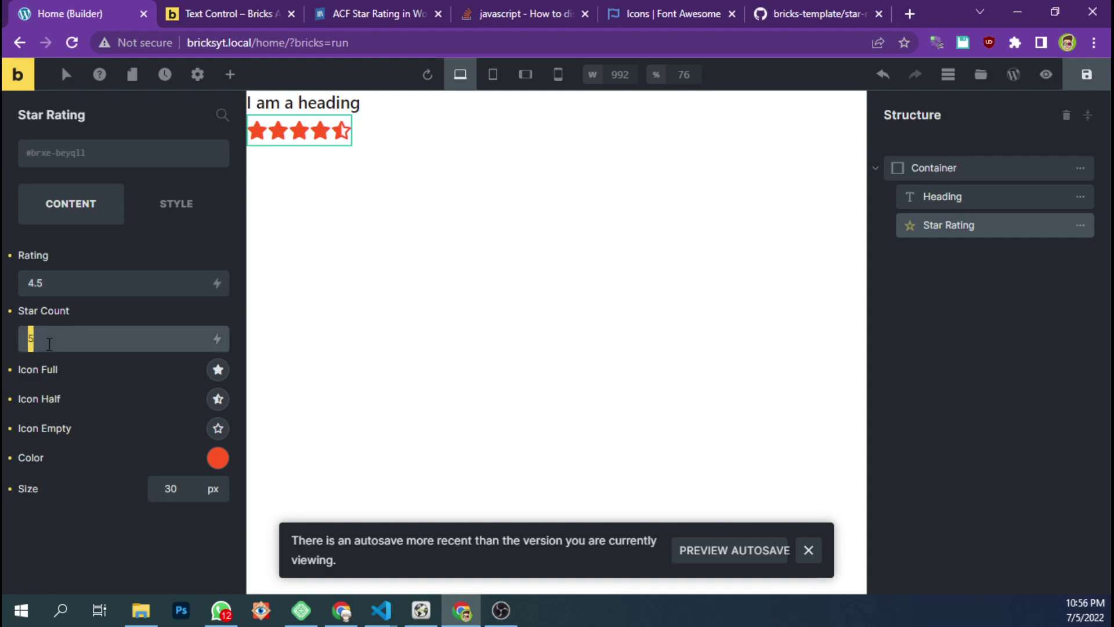
type("10")
left_click(51, 526)
Step: Set the Star Rating element's Rating to 9.5 and save the page
left_click(86, 285)
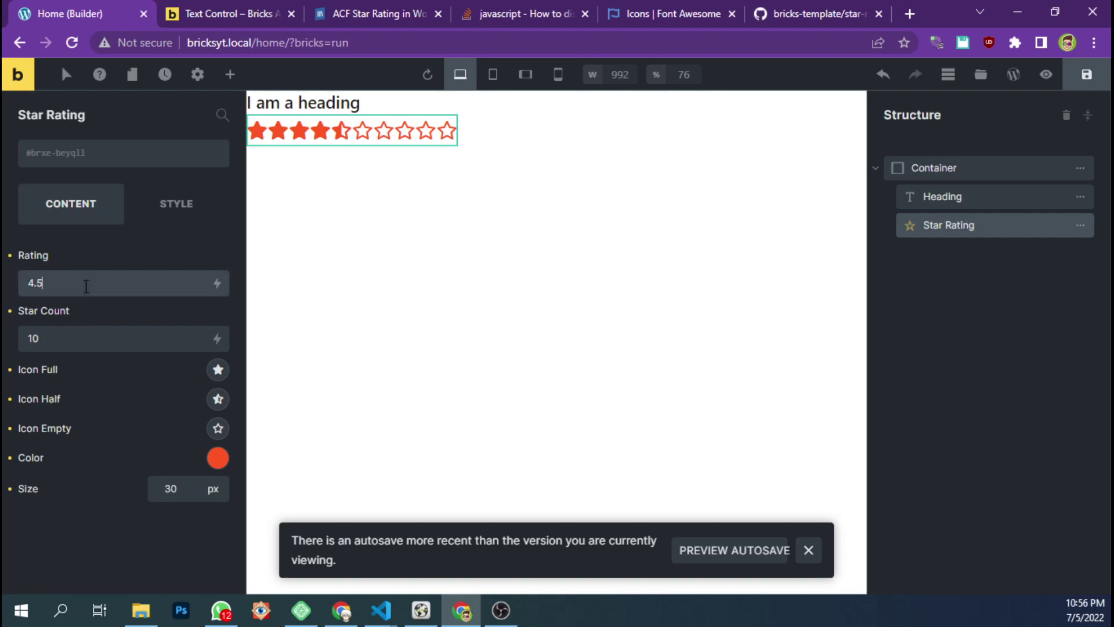
key("ctrl+a")
type("9.5")
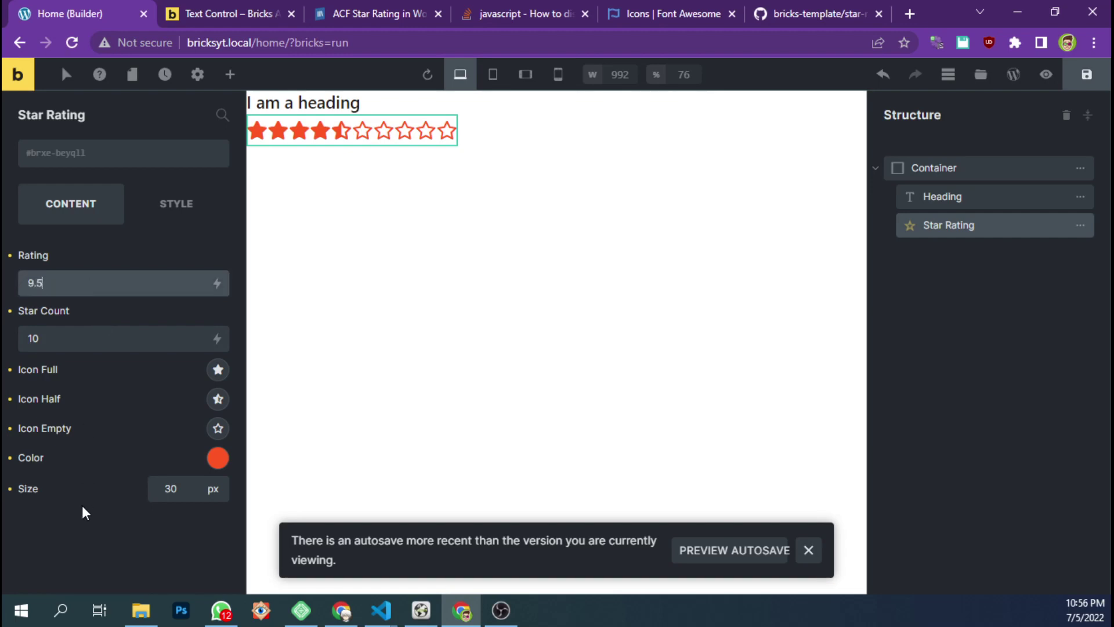
left_click(77, 542)
key("ctrl+s")
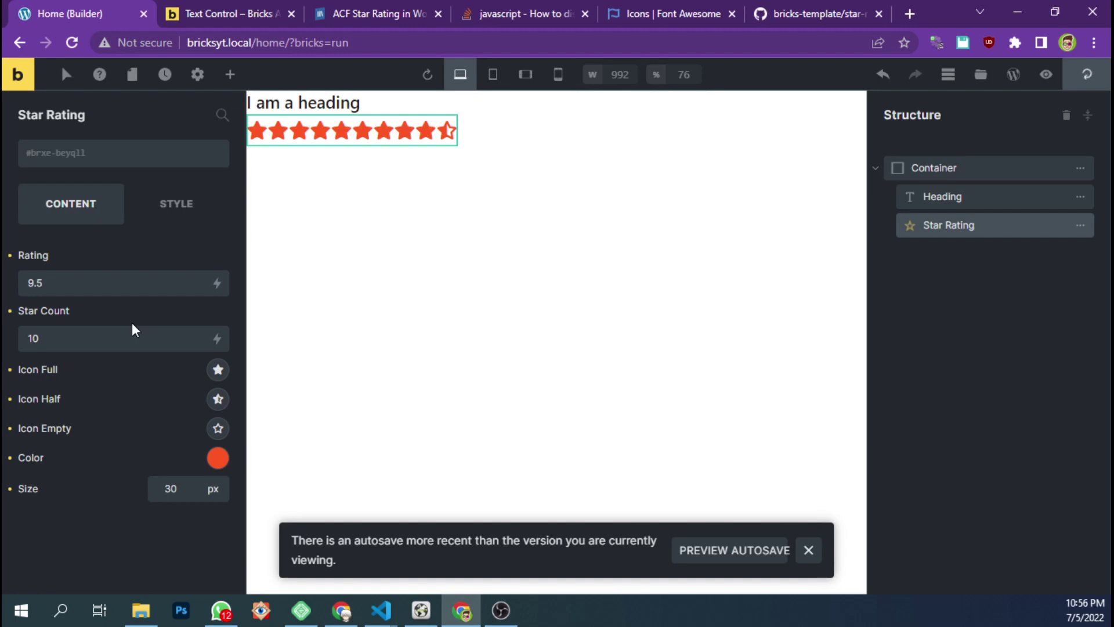